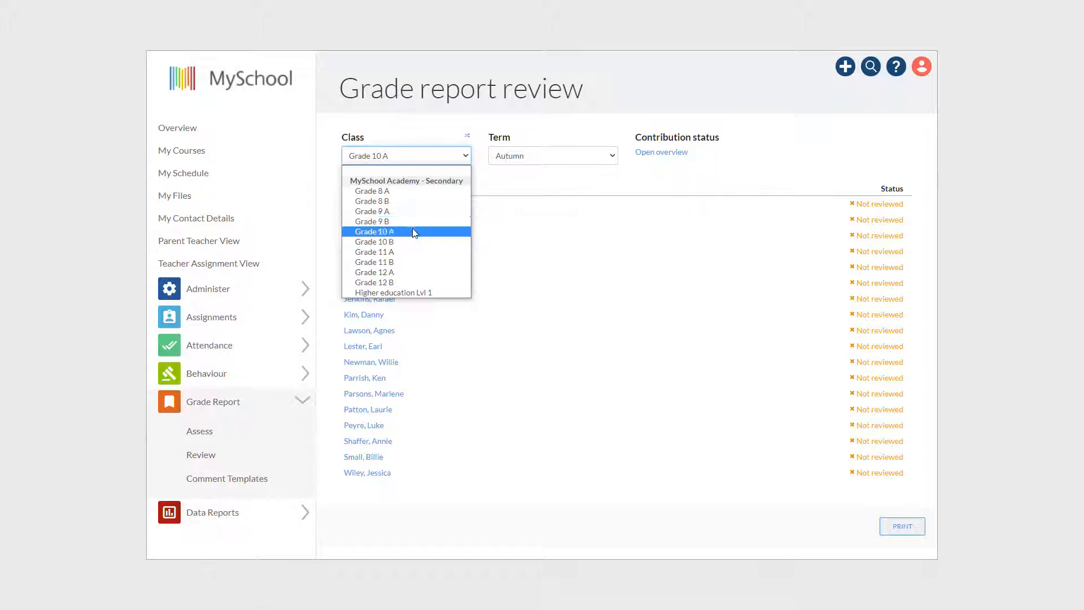
List the students of class Grade 10 A for the Autumn term in the grade report review.
click(412, 229)
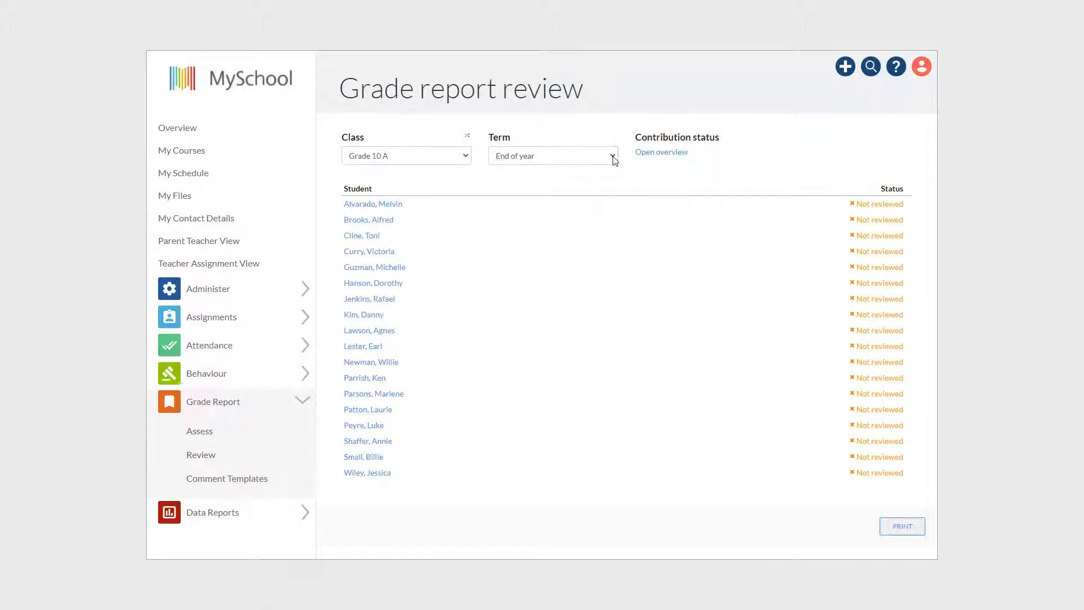
click(614, 159)
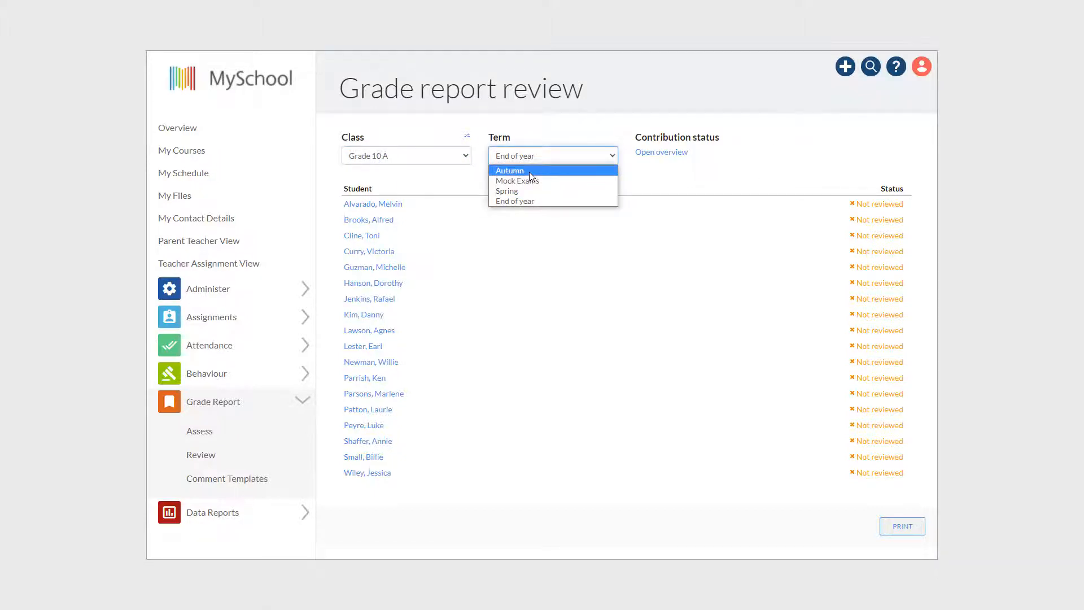
click(529, 175)
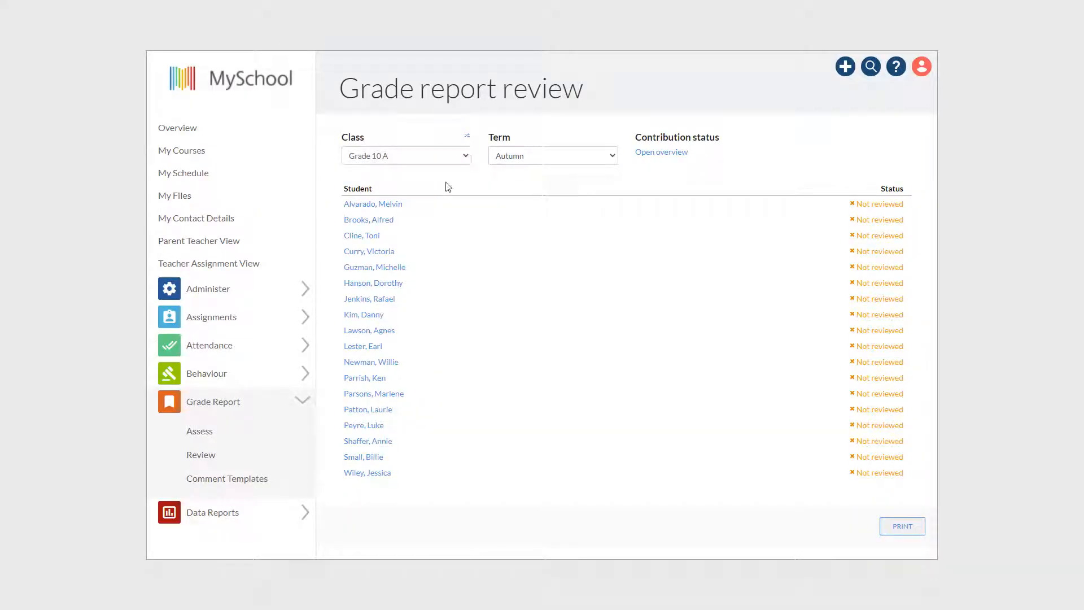
Switch the review list from class to course, choose Biology 10A, and open the first student's review.
click(467, 138)
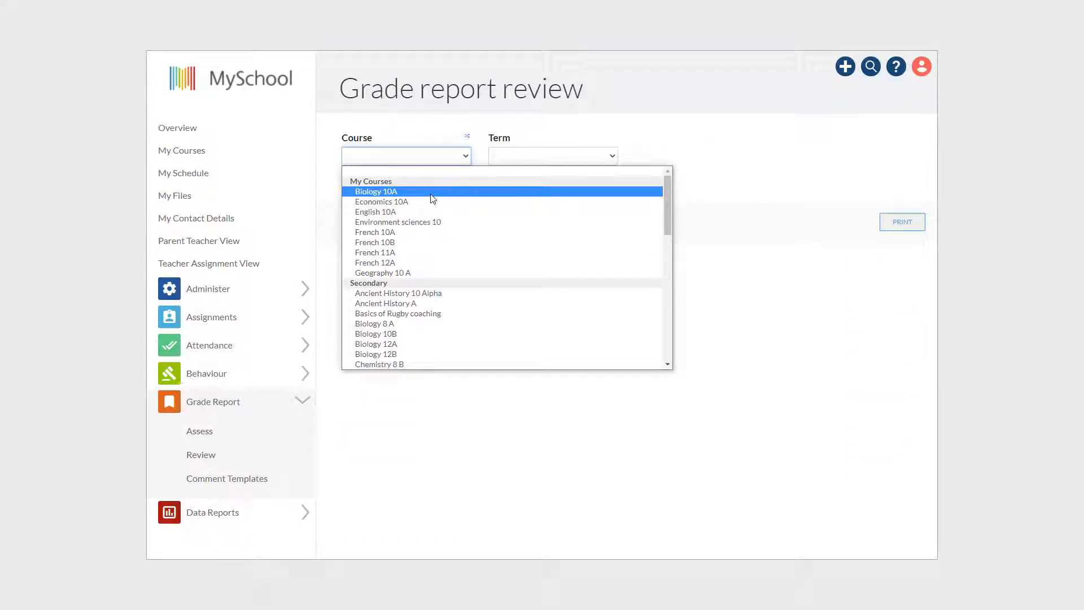
click(430, 192)
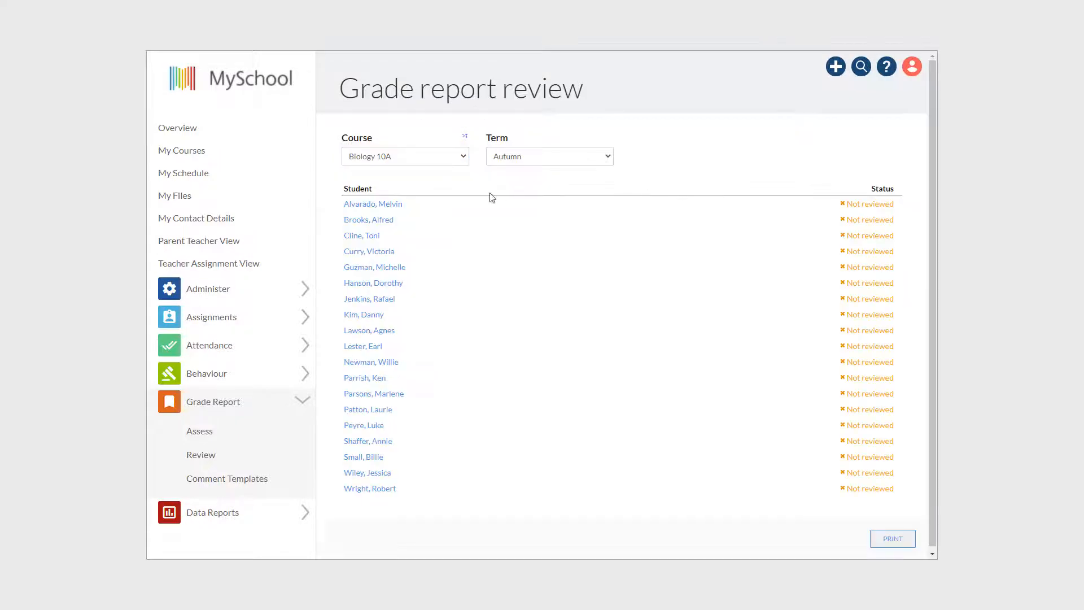
click(392, 205)
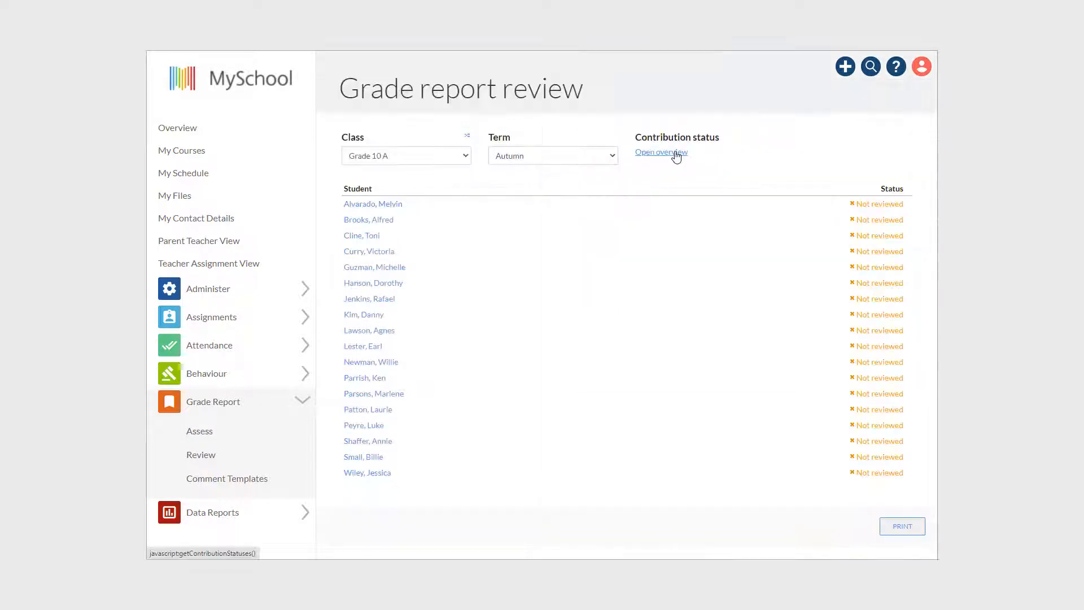
Check the Autumn contribution status overview of Grade 10 A for missing subject contributions, then close it.
click(672, 150)
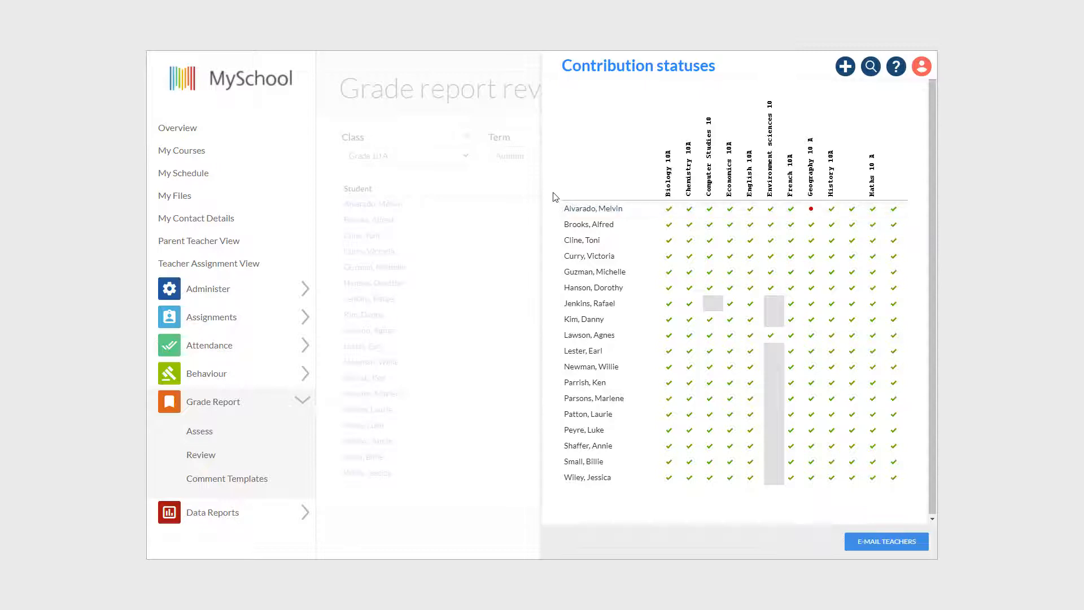
click(480, 188)
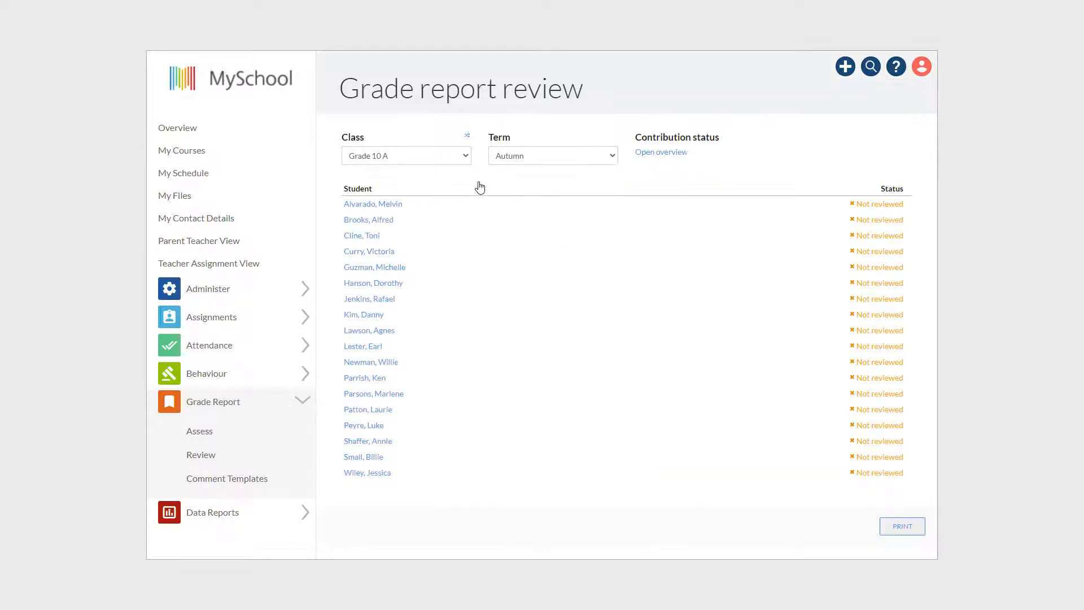
Set the first student's status to Completed in the Autumn assessment of Geography 10 A.
click(261, 427)
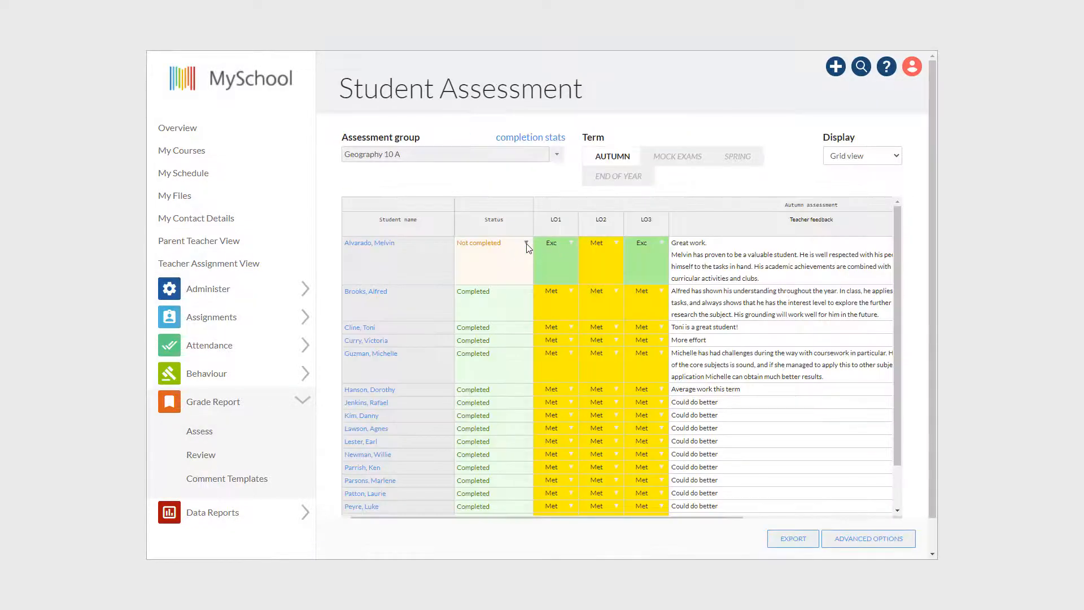
click(526, 244)
click(488, 309)
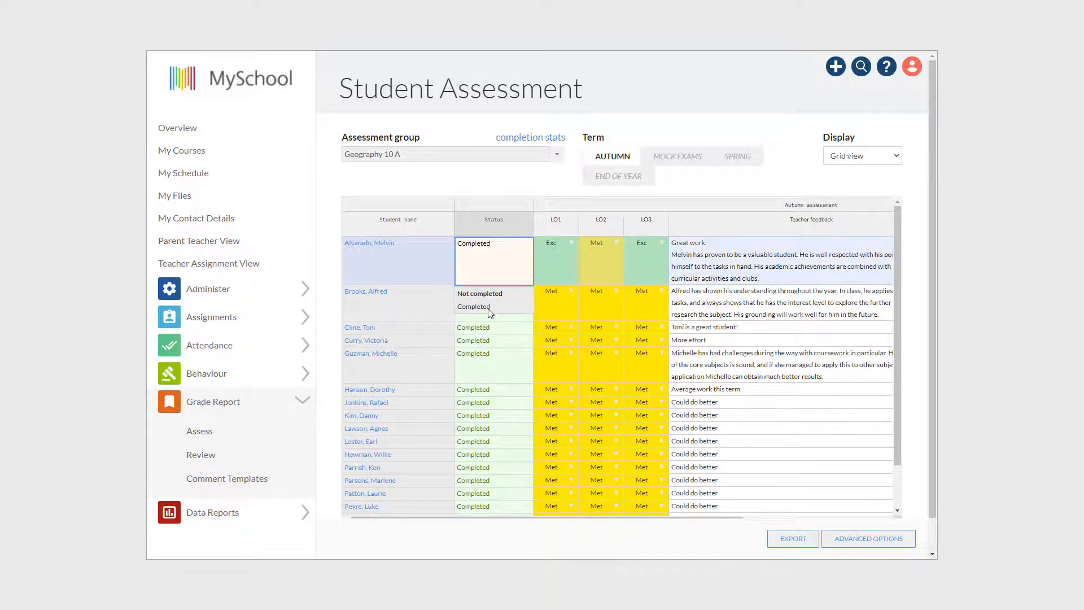
click(521, 184)
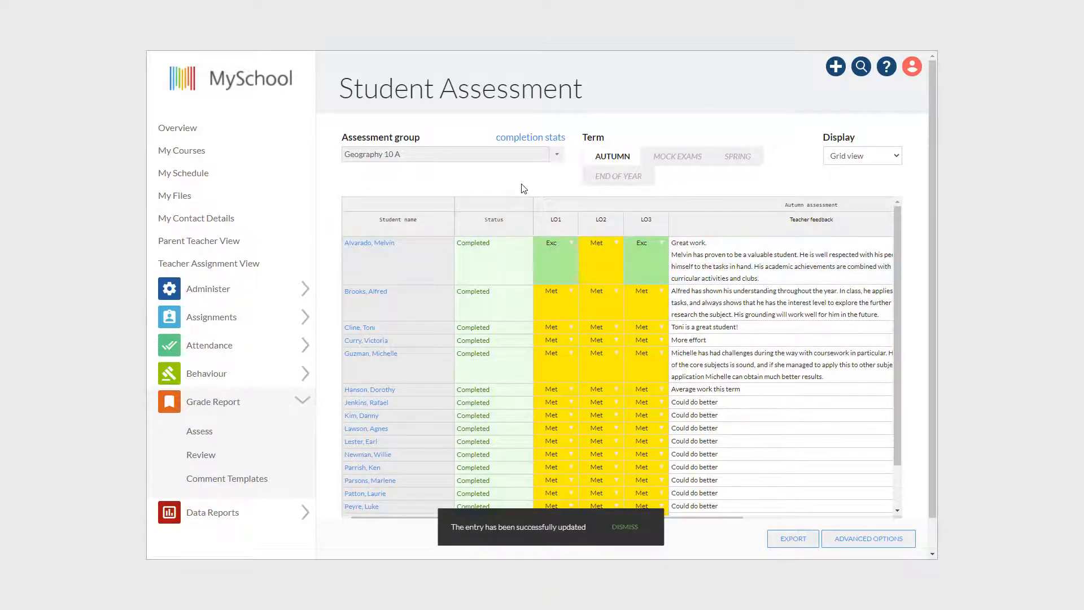
Return to the grade report review, open the first student, and add "Well done" with the student's first name below the overview comment.
click(218, 463)
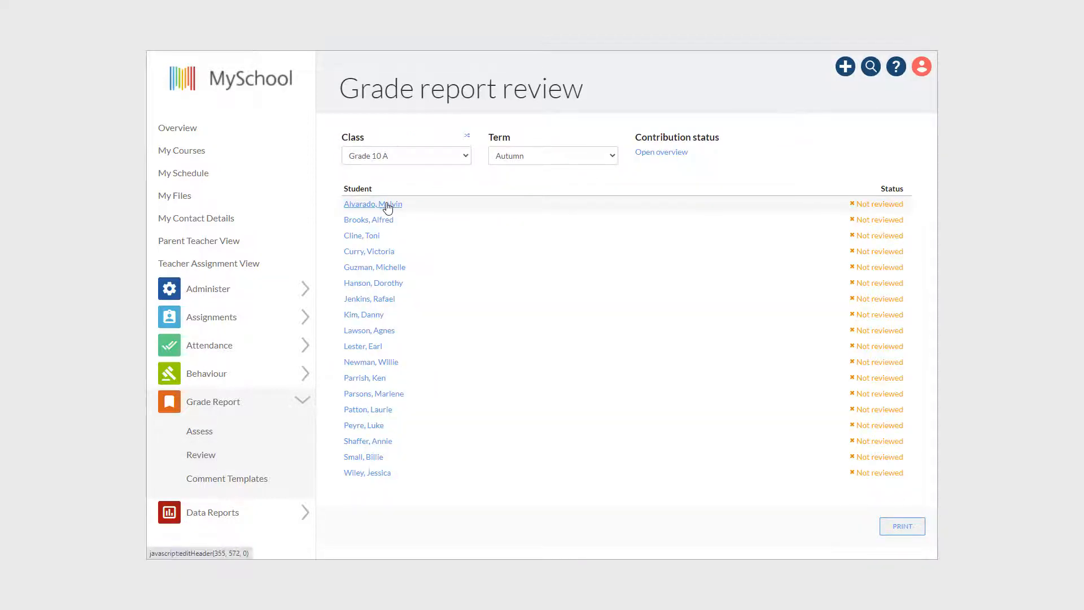
click(387, 204)
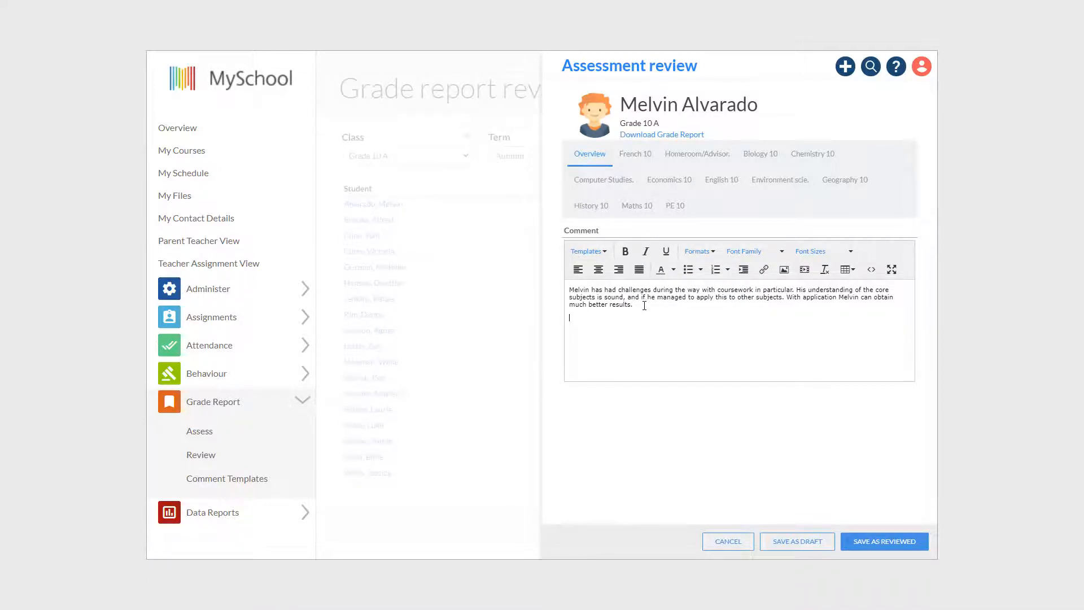
key(Return)
text(Well done Melvin)
View the evidence behind the two Speaking outcomes in the student's French 10 assessment.
click(643, 159)
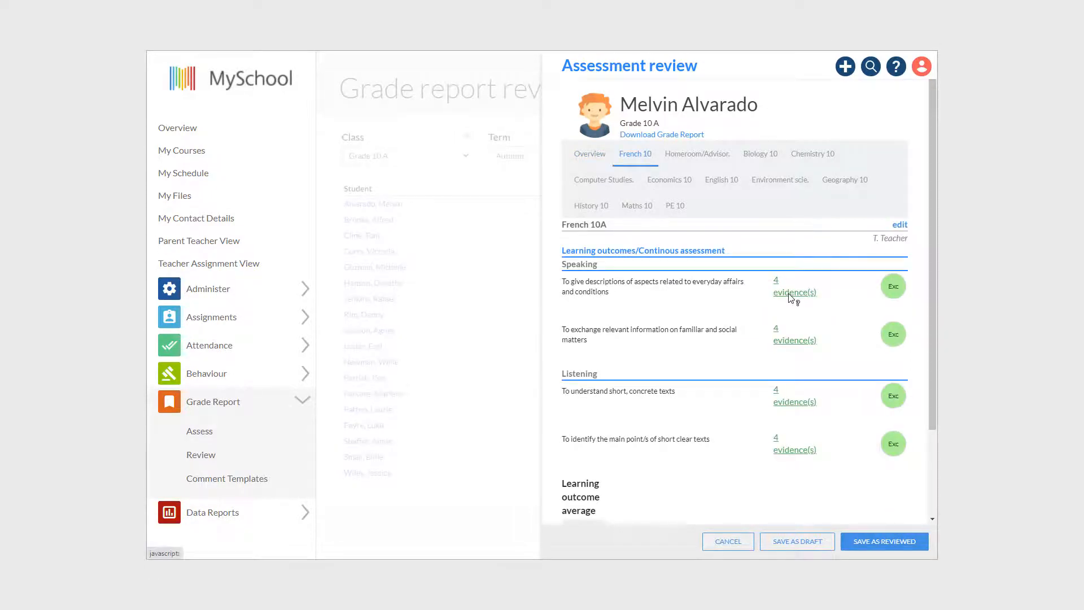
mouse_move(790, 297)
mouse_move(802, 342)
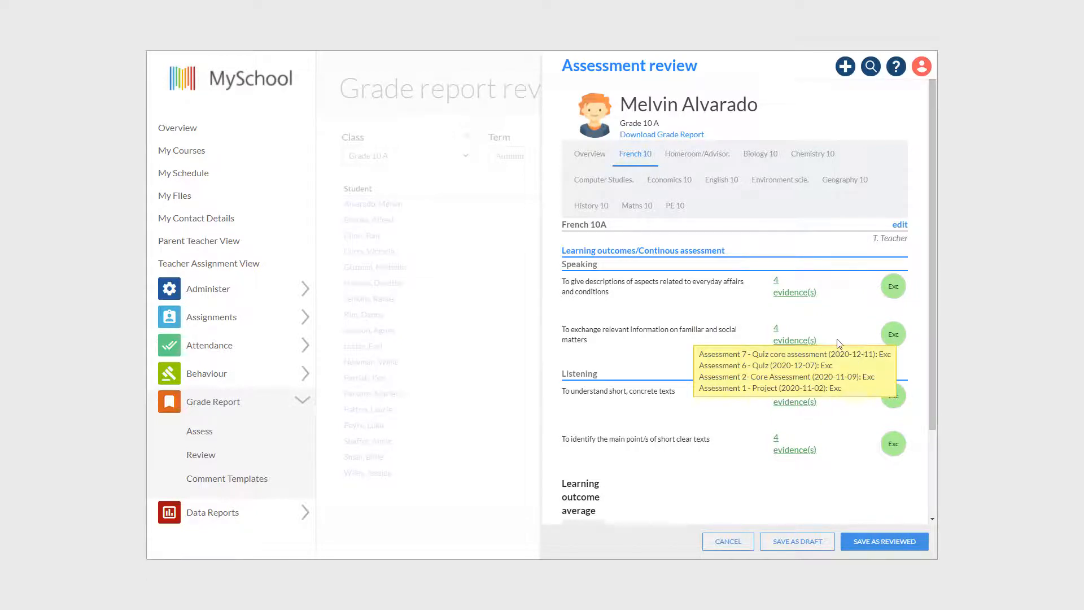
Change the first French 10A Speaking outcome, describing everyday affairs and conditions, to Met and submit the edit.
click(899, 225)
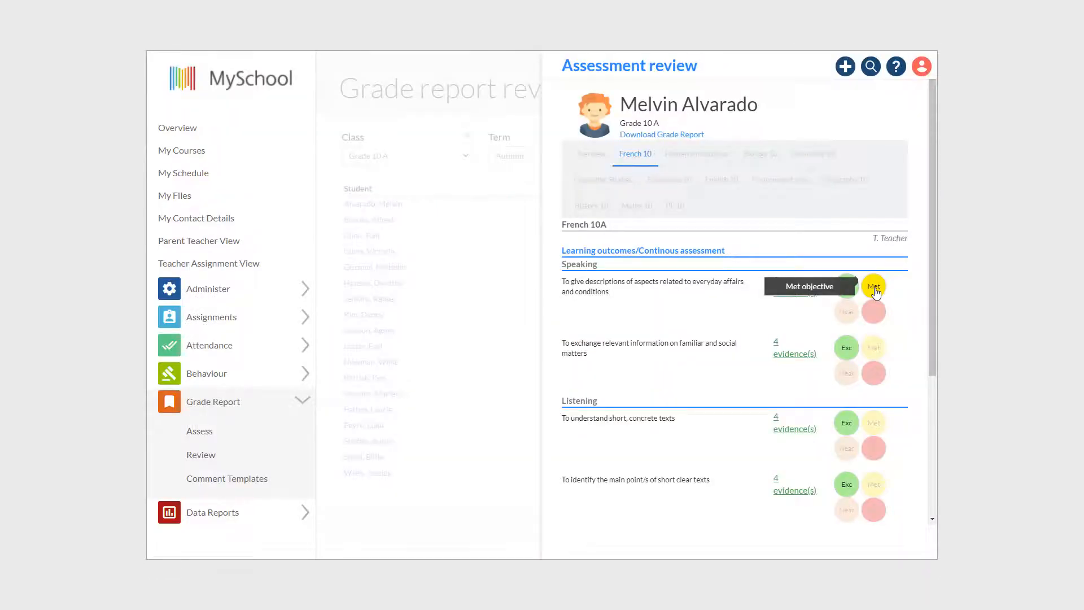
click(874, 288)
scroll(858, 289, down, 1)
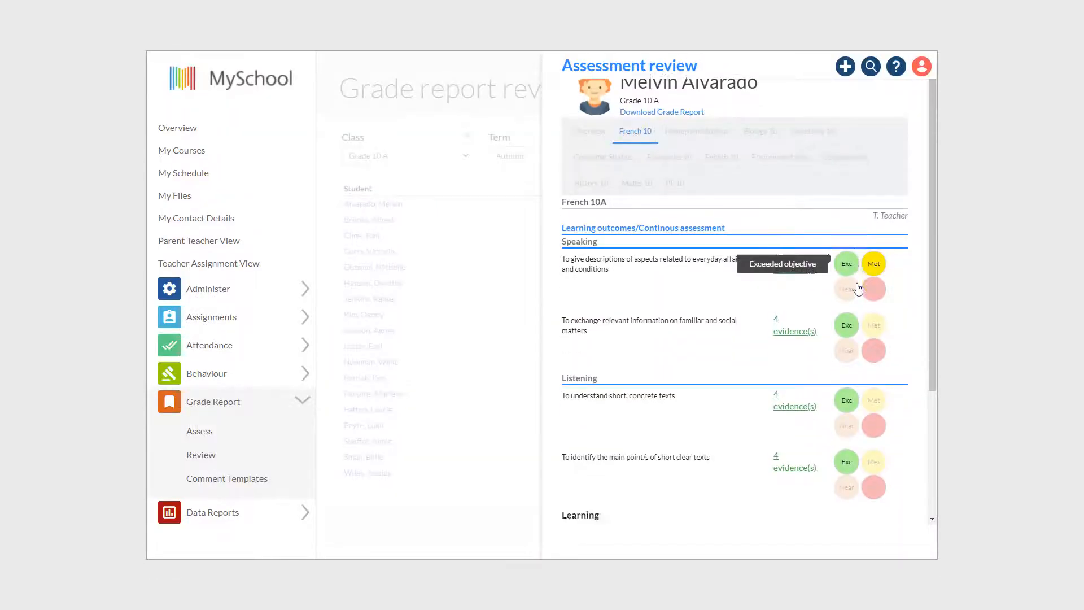
scroll(855, 287, down, 5)
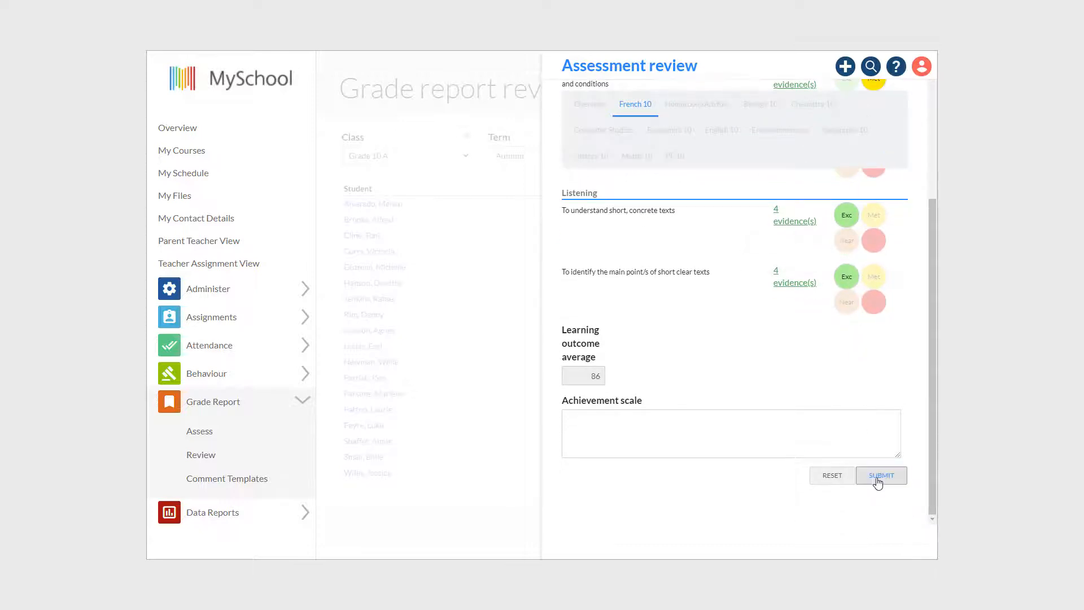
click(891, 481)
click(895, 480)
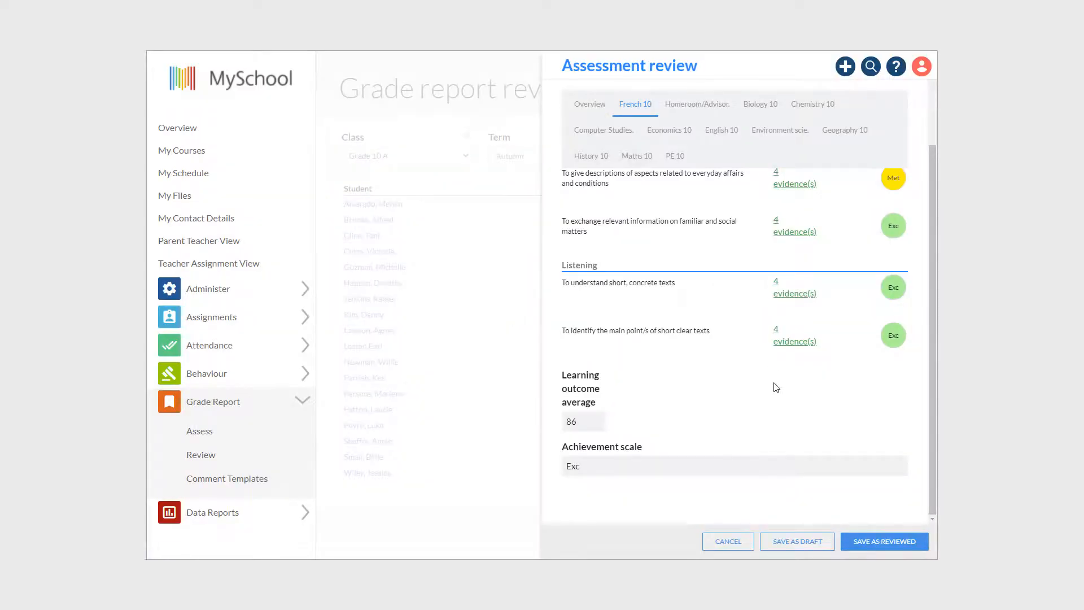
Examine the four Homeroom/Advisory 10A self-reflection answers in edit mode, checking which fields are editable.
click(697, 104)
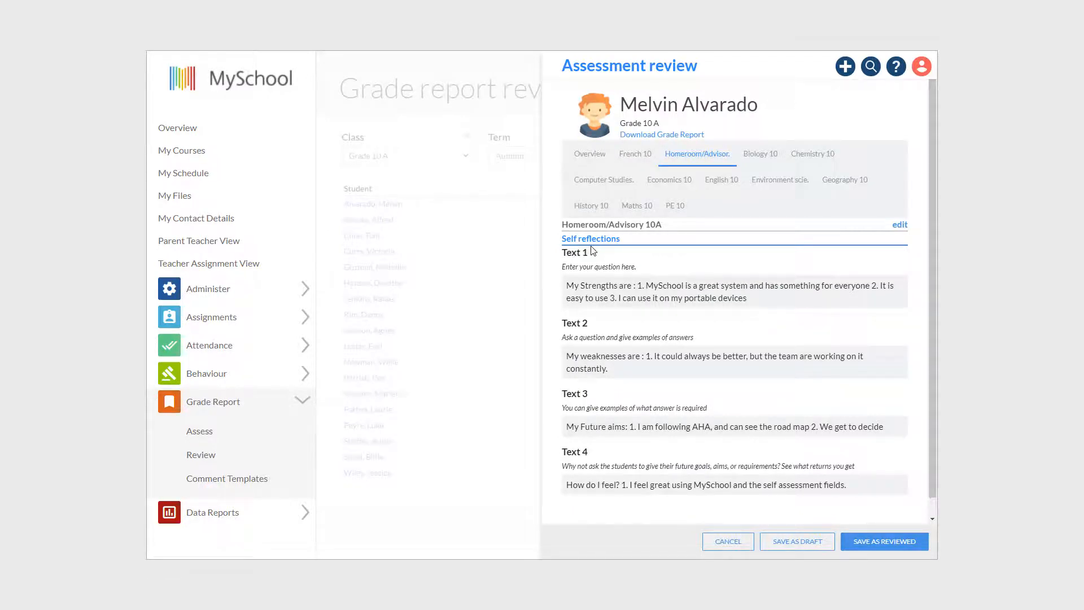
scroll(686, 277, down, 1)
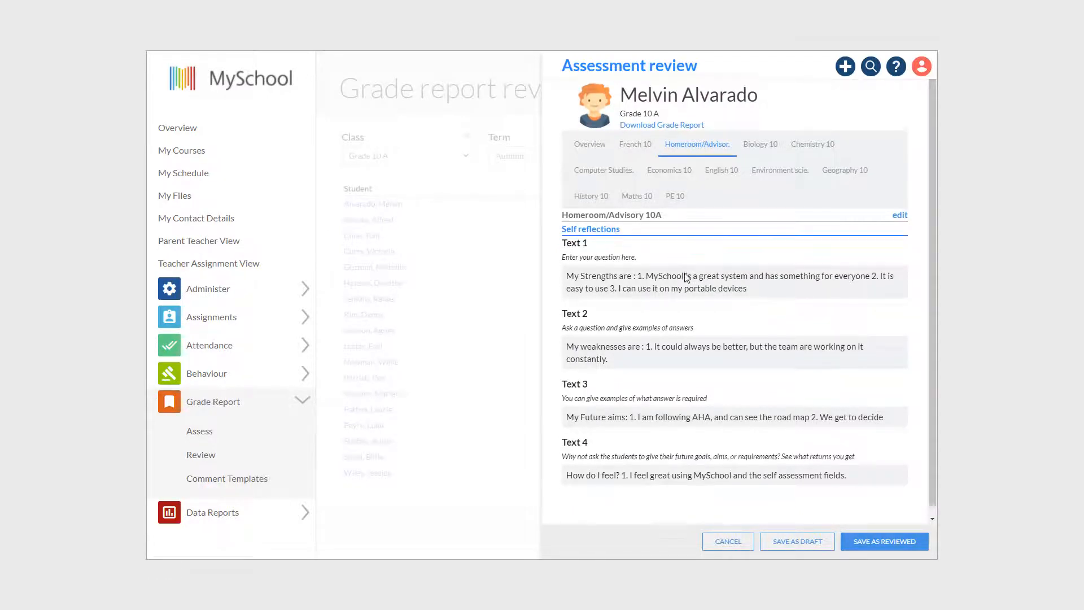
click(899, 208)
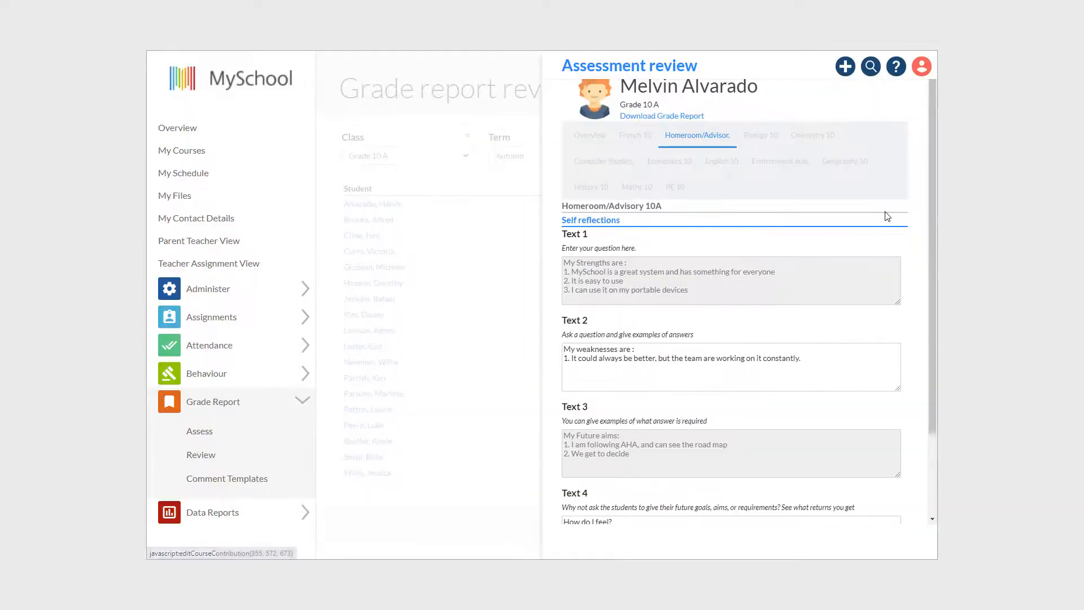
click(767, 278)
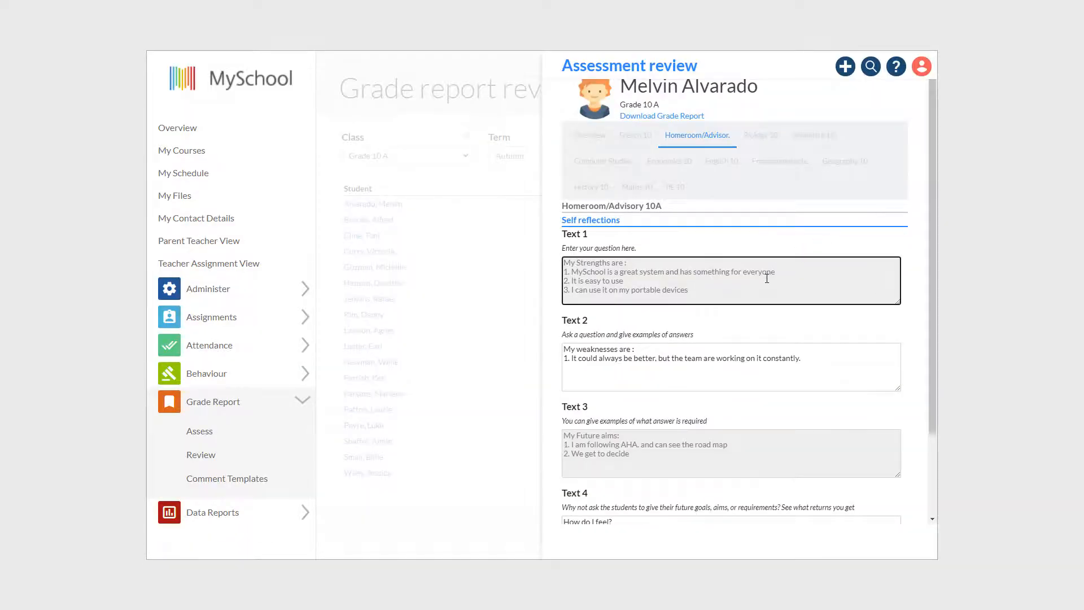
click(811, 360)
scroll(811, 360, down, 2)
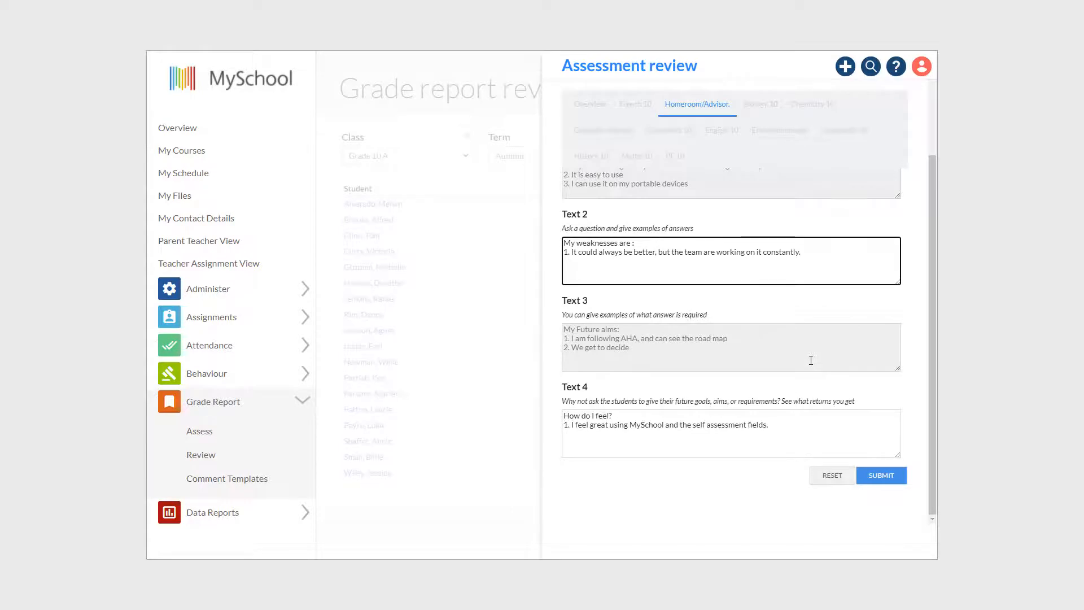
scroll(810, 360, up, 3)
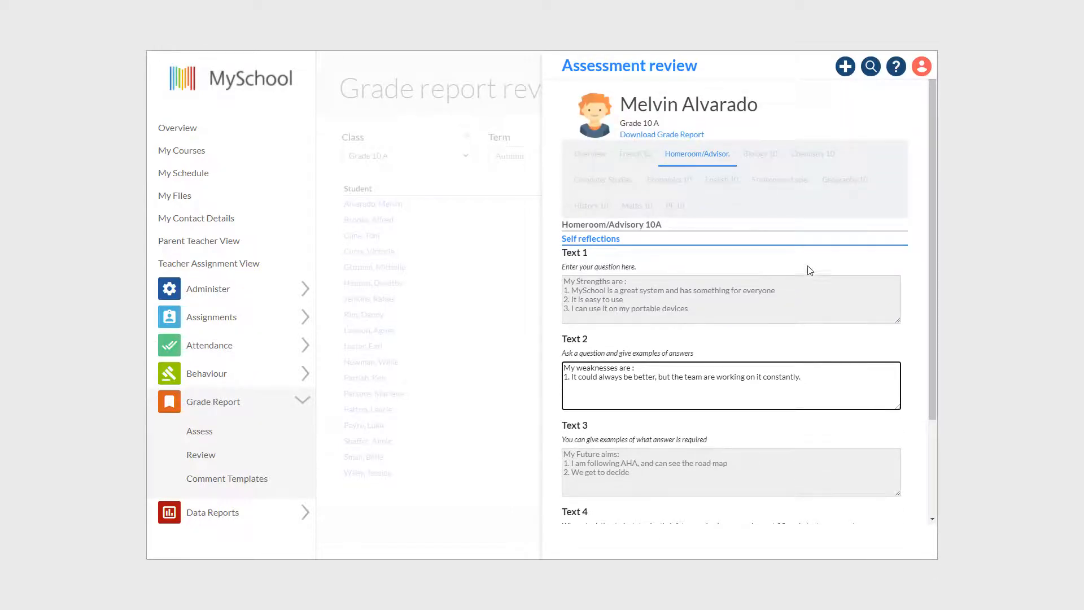
scroll(810, 269, down, 2)
Review the student's Chemistry 10 and Computer Studies 10 grades and teacher comments.
click(820, 155)
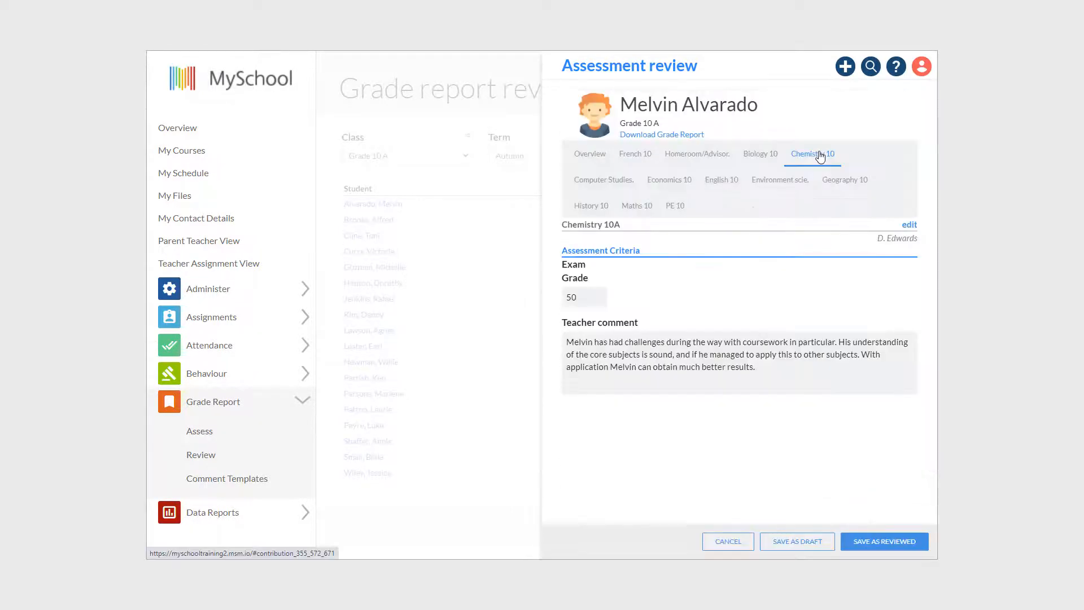
click(621, 179)
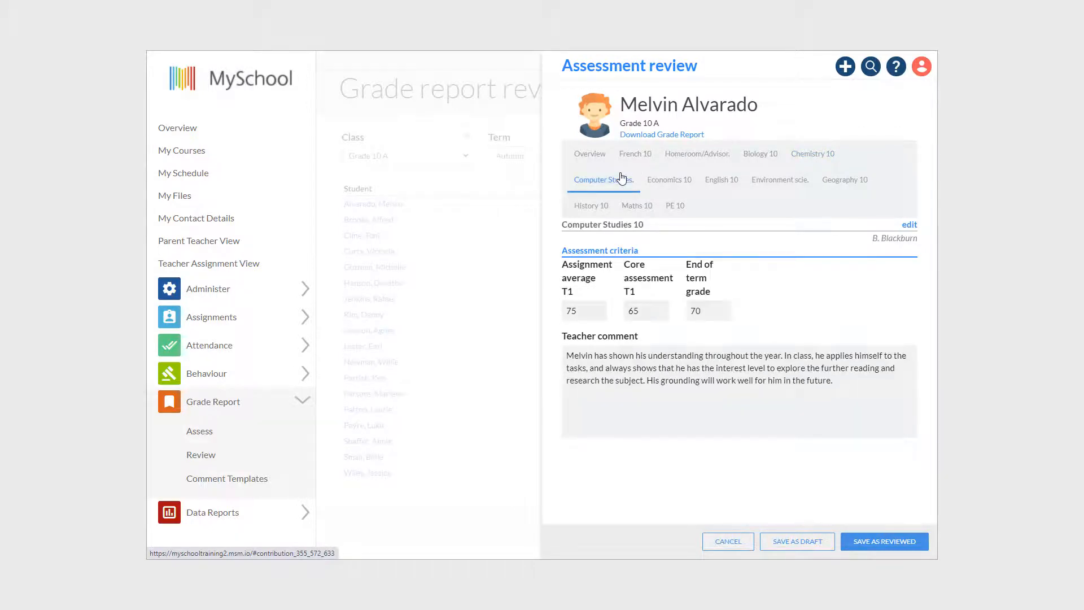
Set the effort scale in the student's Economics 10A assessment to Ex and submit the change.
click(666, 184)
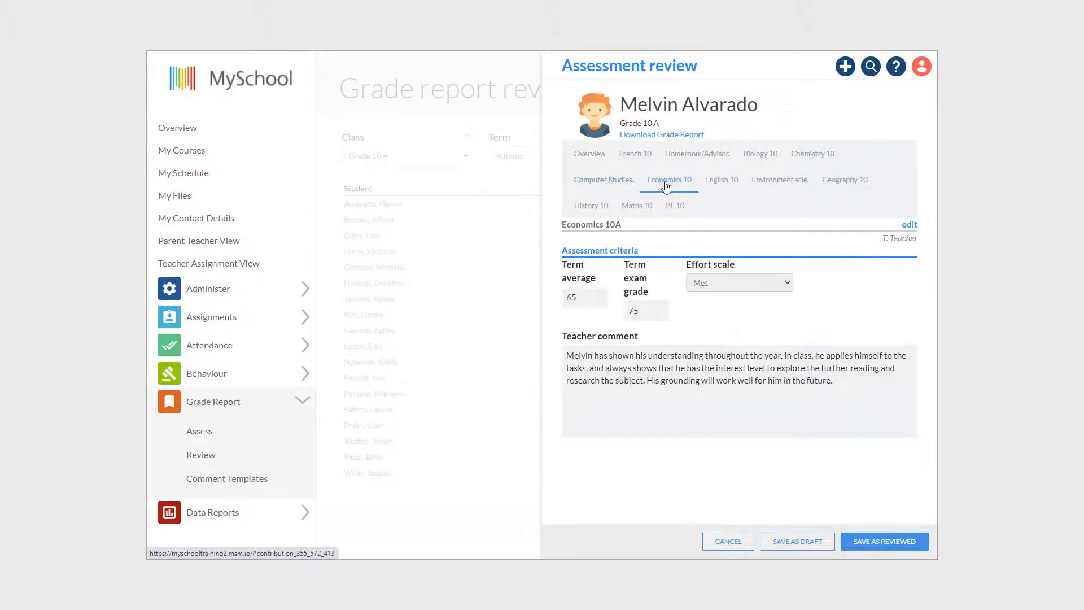
click(908, 225)
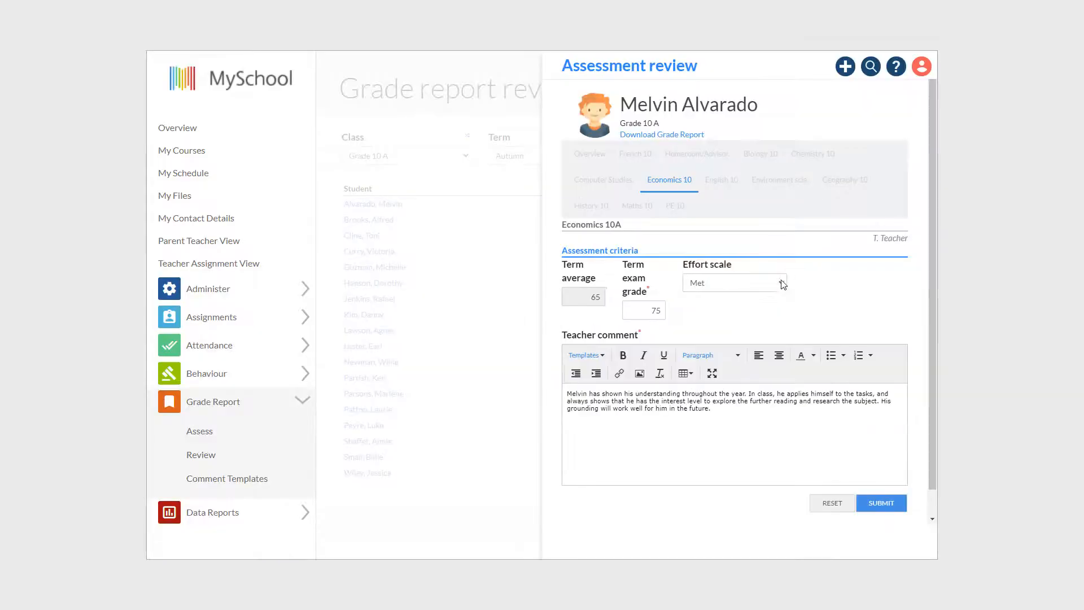
click(779, 283)
click(728, 310)
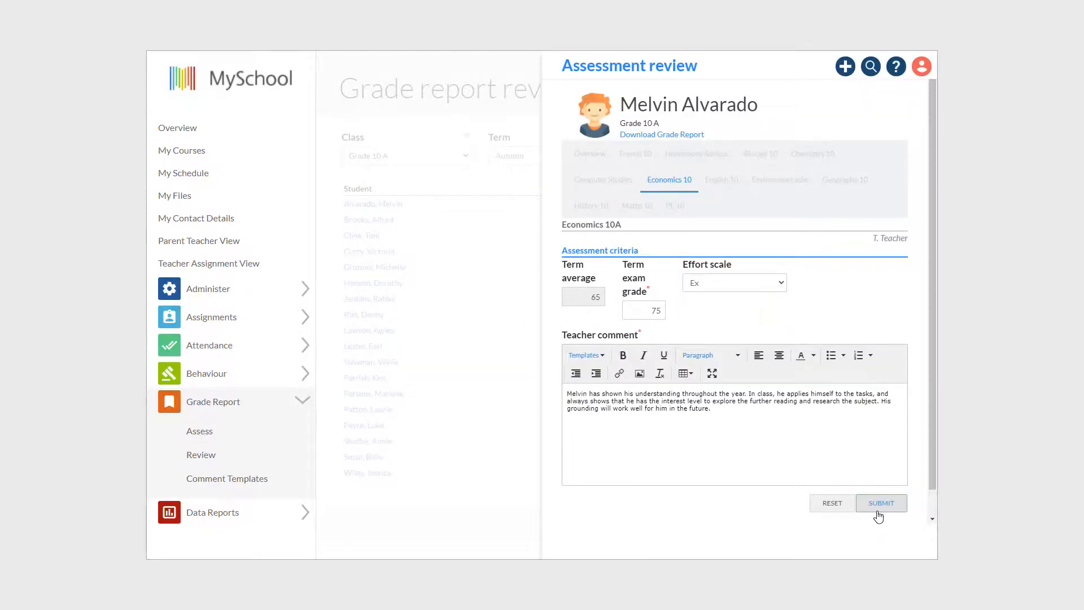
click(879, 506)
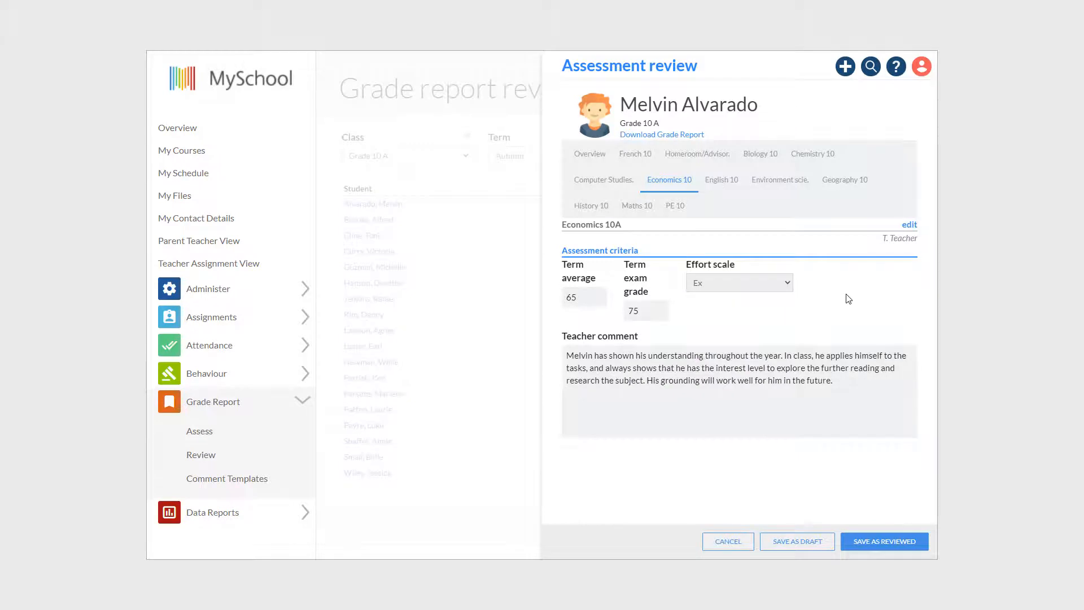
Review the student's English, Environment sciences, Geography, History, Maths and PE assessments one after another.
click(719, 180)
click(782, 182)
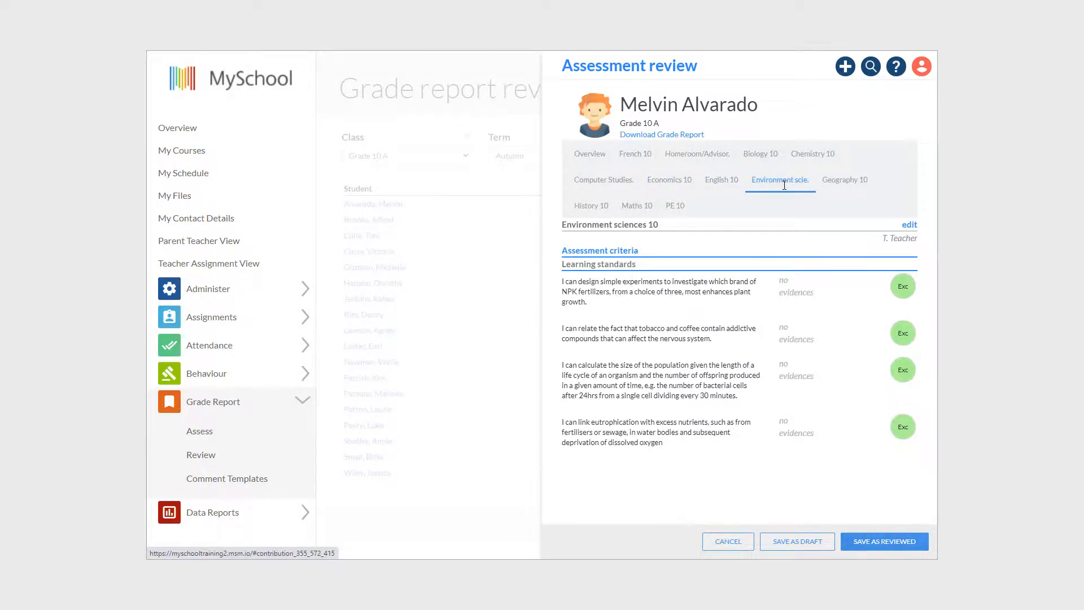
click(841, 184)
scroll(796, 259, down, 1)
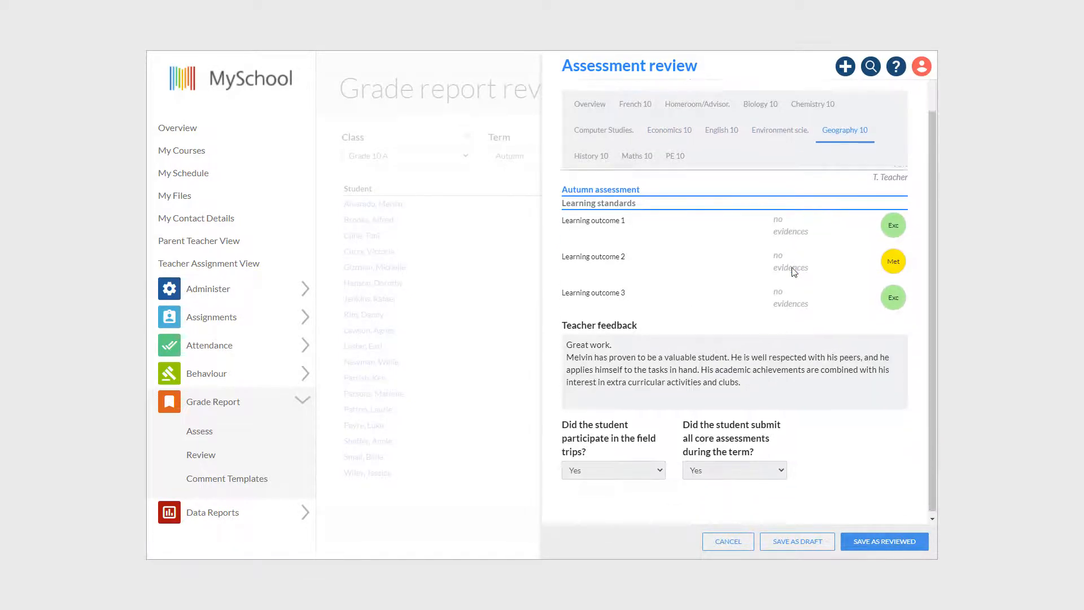
click(603, 164)
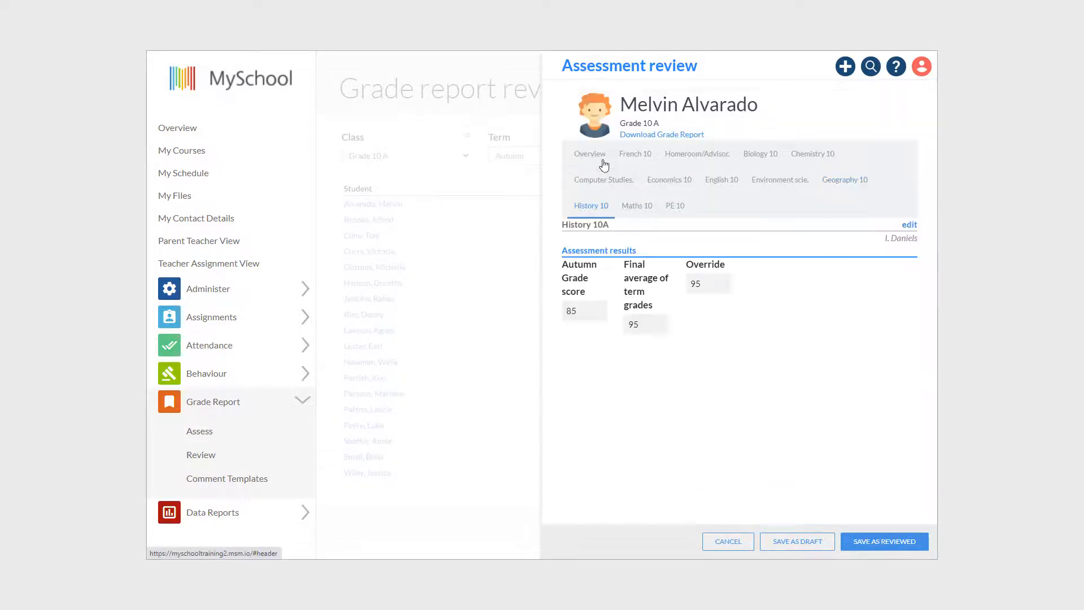
click(638, 206)
click(675, 206)
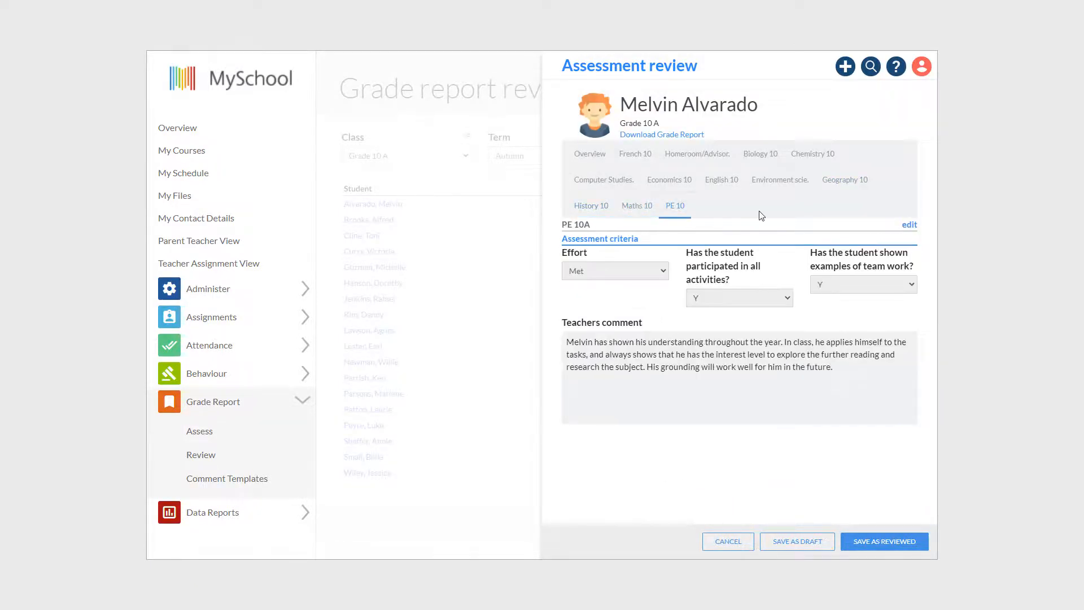
Save the student's Autumn assessment review as reviewed and check the information attached to the review status.
click(871, 543)
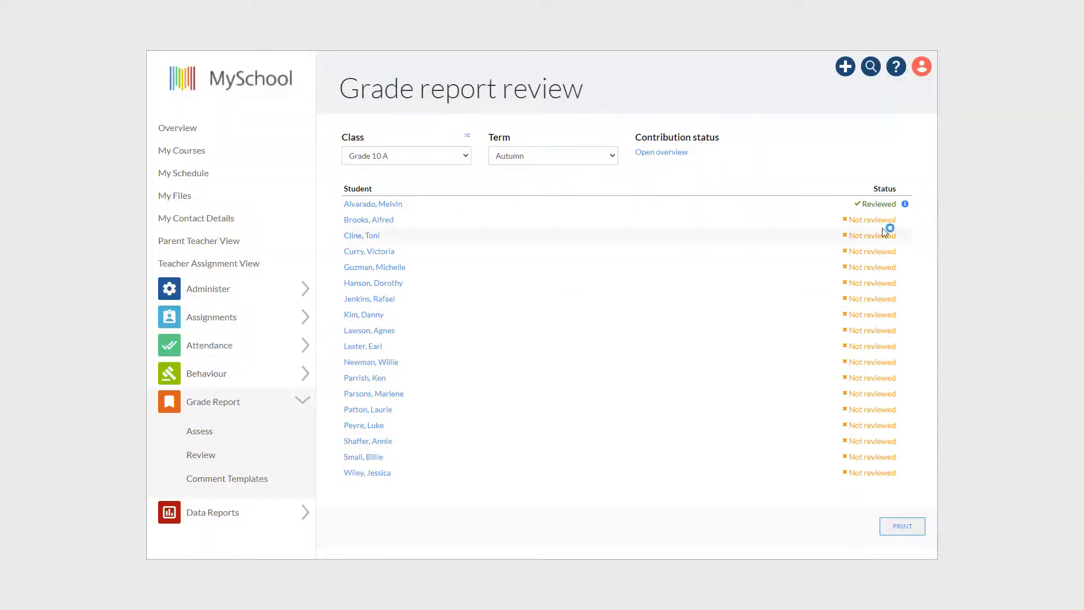
mouse_move(905, 209)
Reopen the same student's assessment review and save it as a draft.
click(398, 199)
click(697, 264)
click(389, 208)
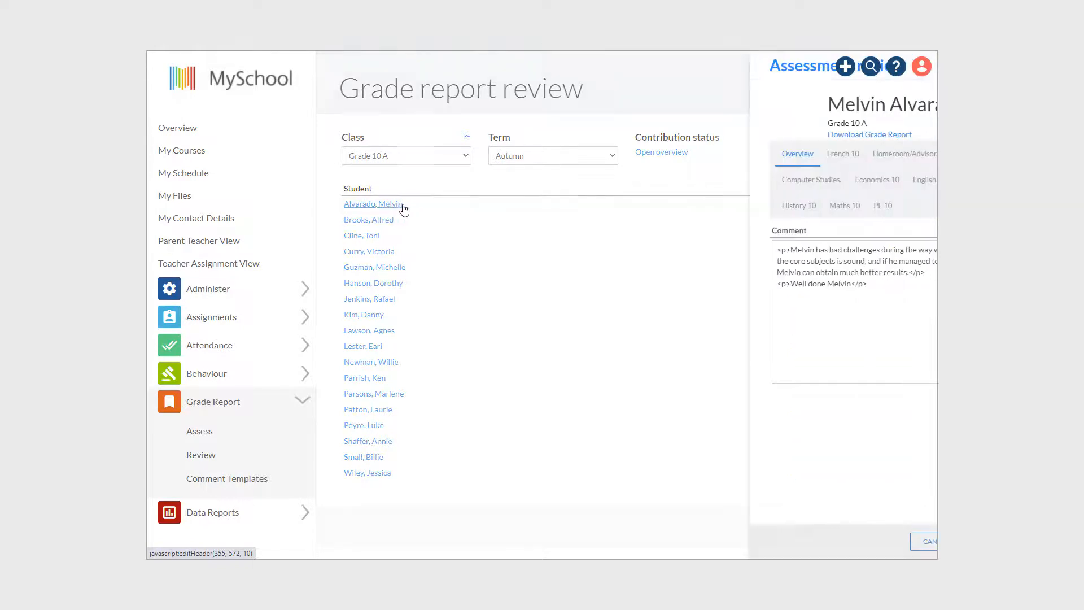
click(791, 543)
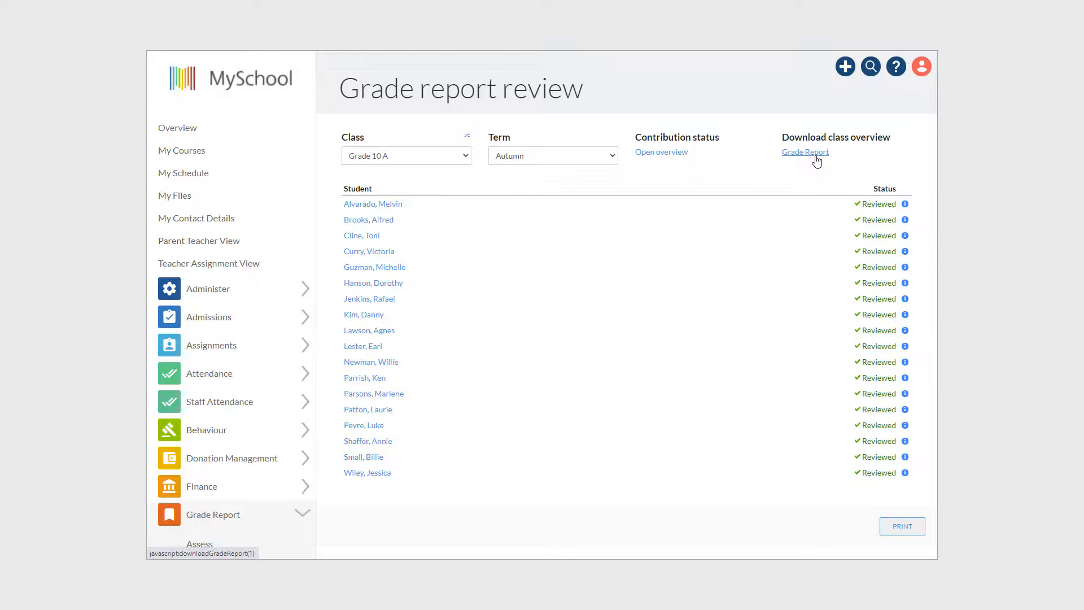
Open the first listed student's assessment review, download the Autumn grade report and read through the PDF.
click(375, 206)
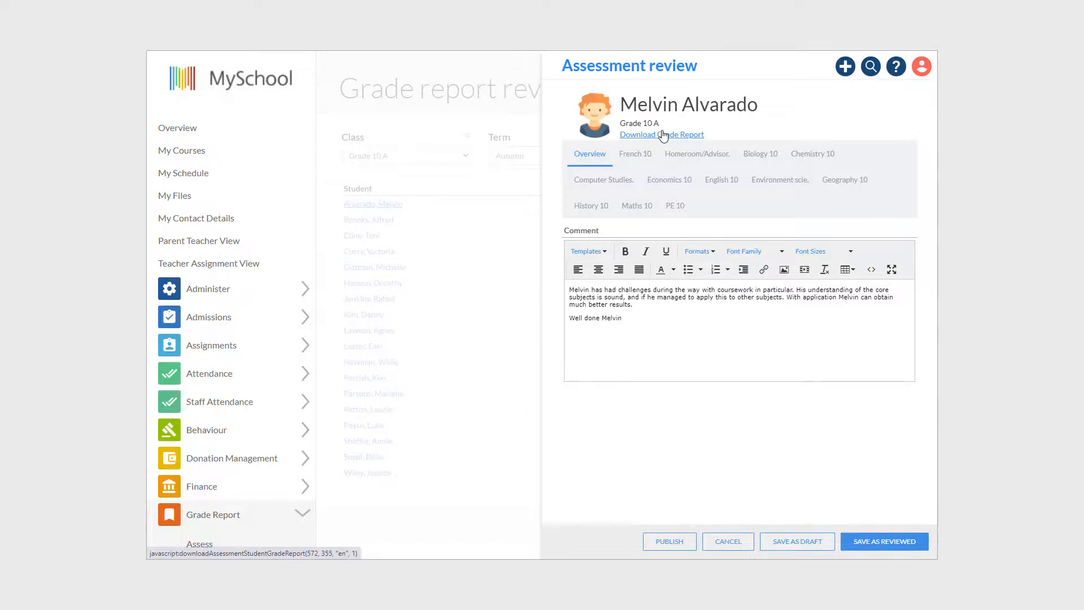
click(664, 135)
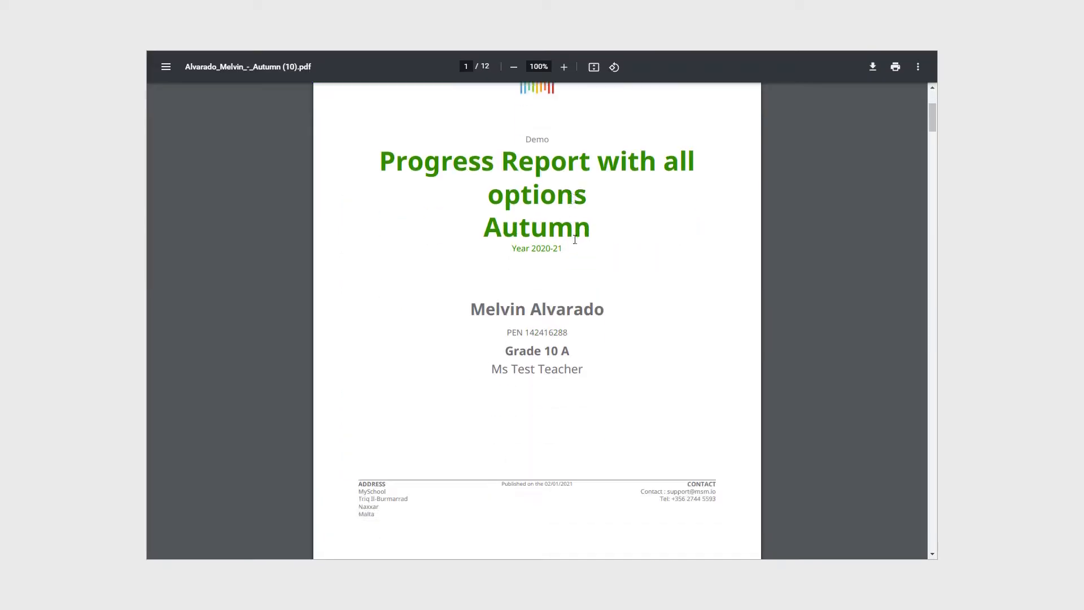
scroll(574, 239, down, 15)
scroll(575, 239, down, 15)
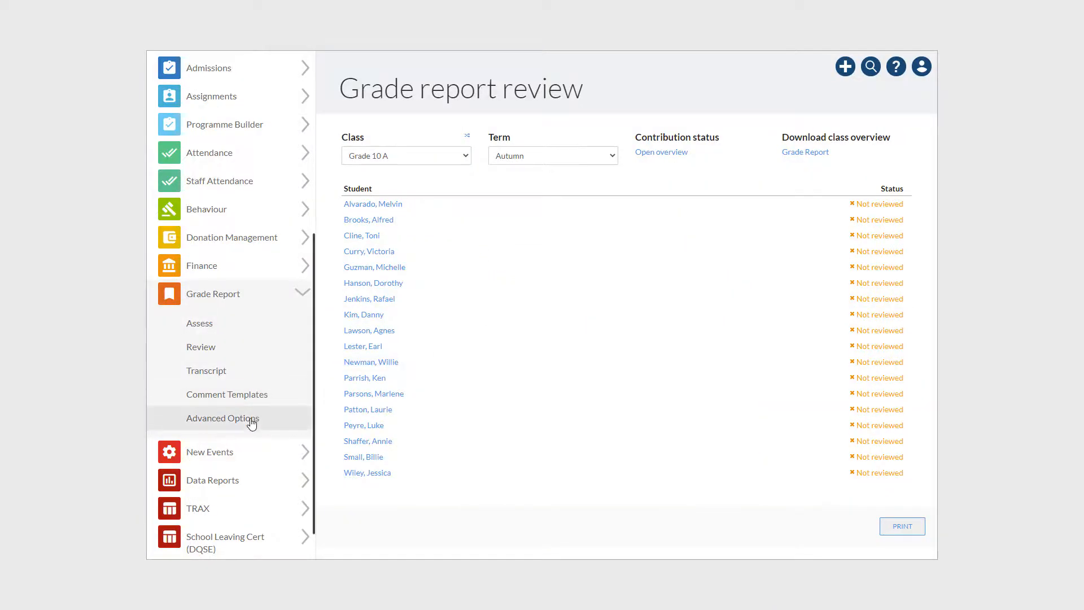
Open the assessment report publishing options for Grade Report and show the Secondary school level for Year 2020-21.
click(251, 420)
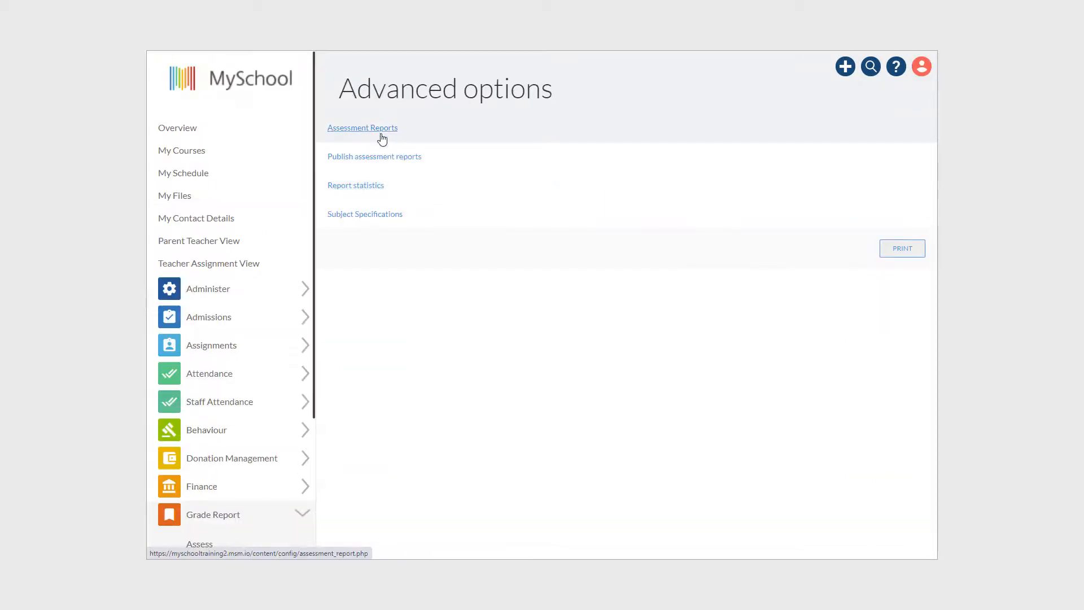
click(378, 133)
click(668, 157)
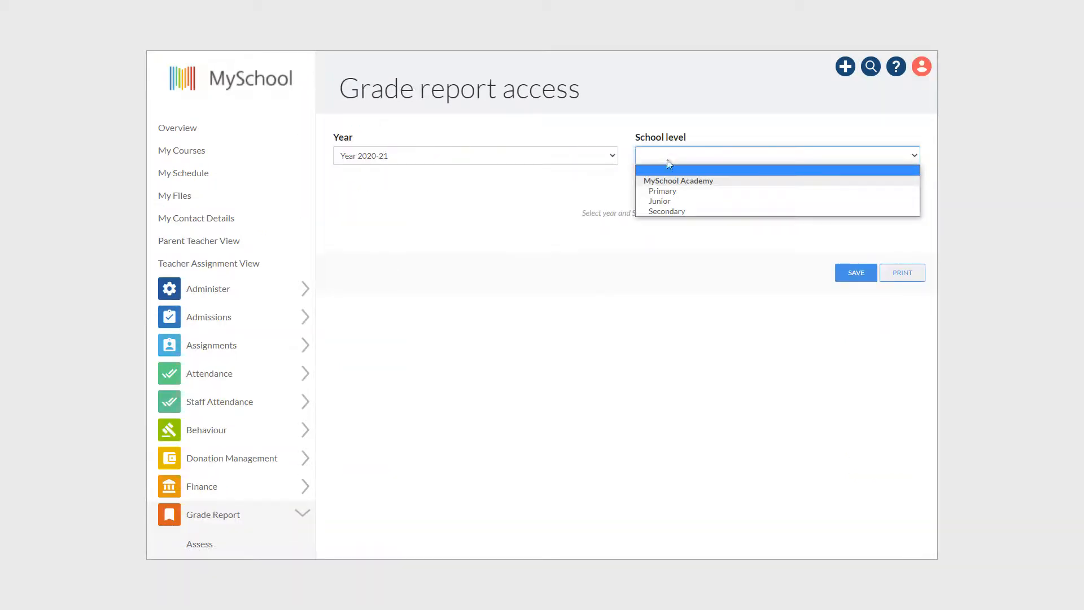
click(667, 212)
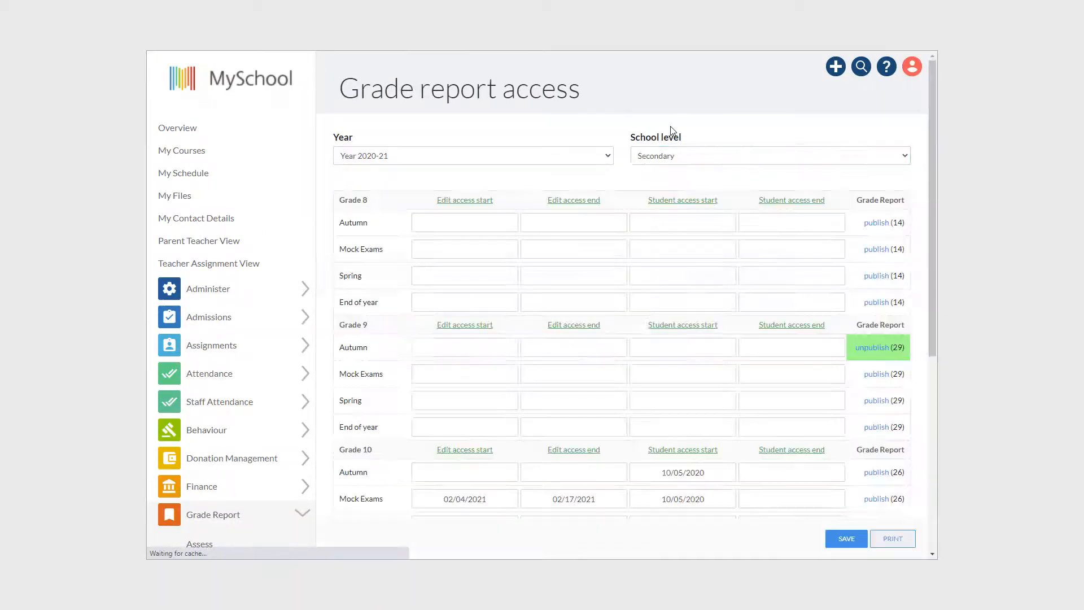
Publish the Autumn grade reports for Grade 10.
scroll(595, 260, down, 5)
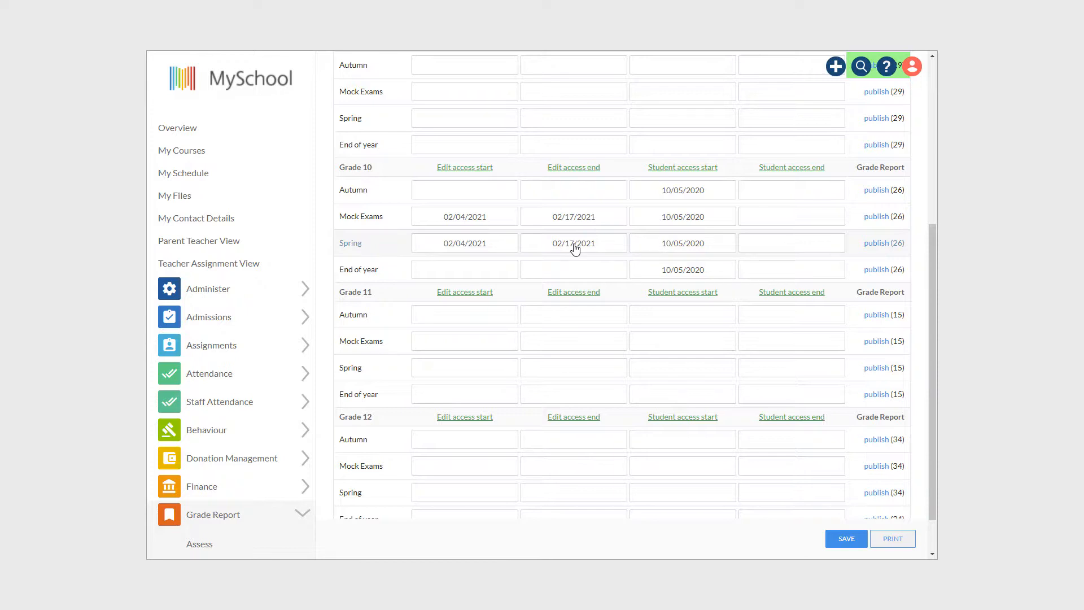
scroll(758, 344, down, 1)
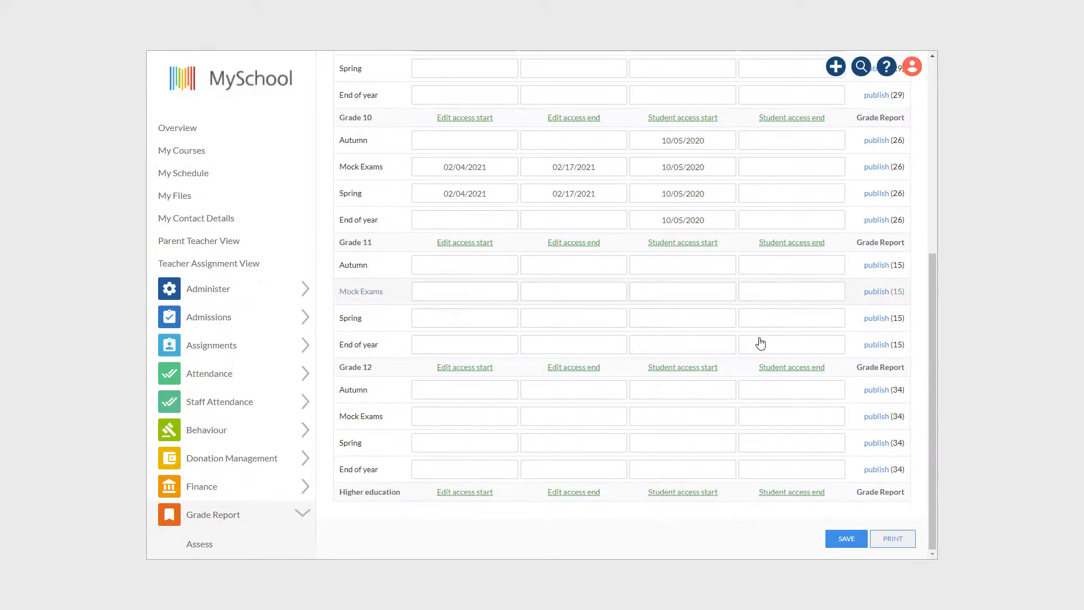
scroll(767, 339, up, 2)
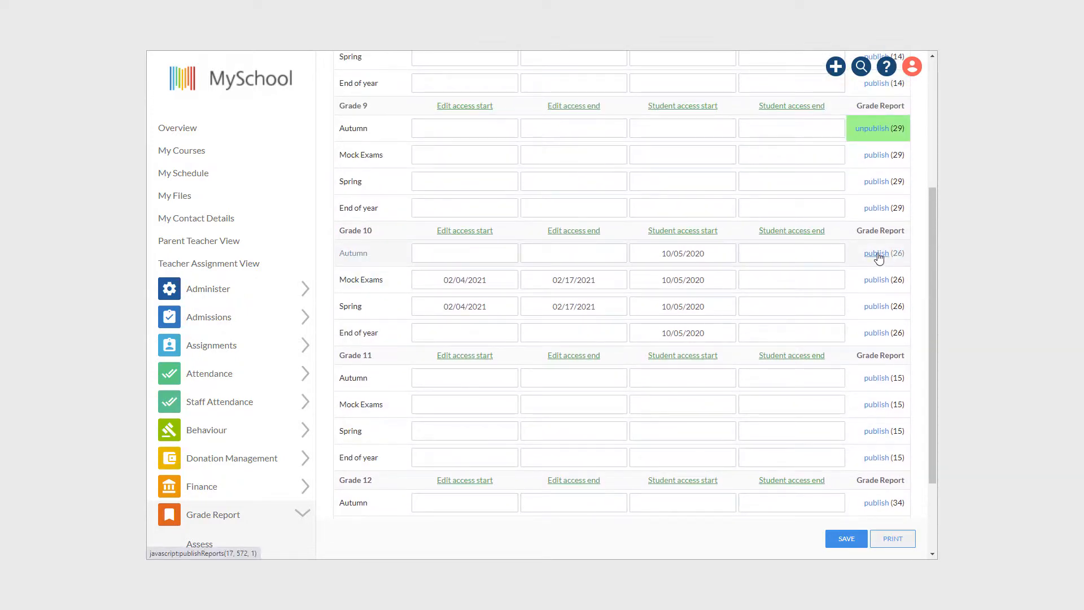
click(877, 254)
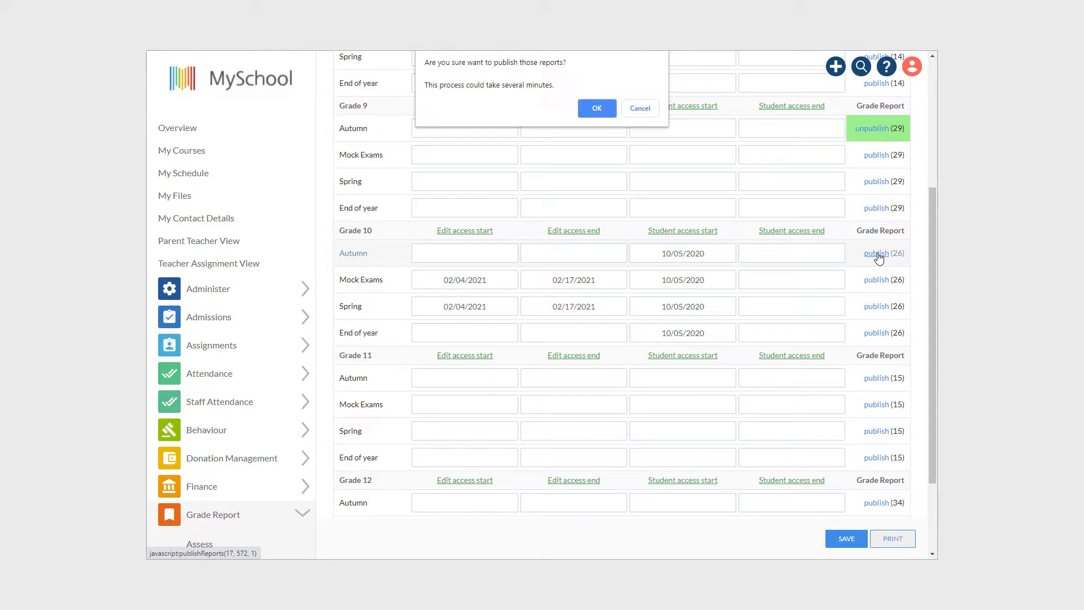
click(597, 109)
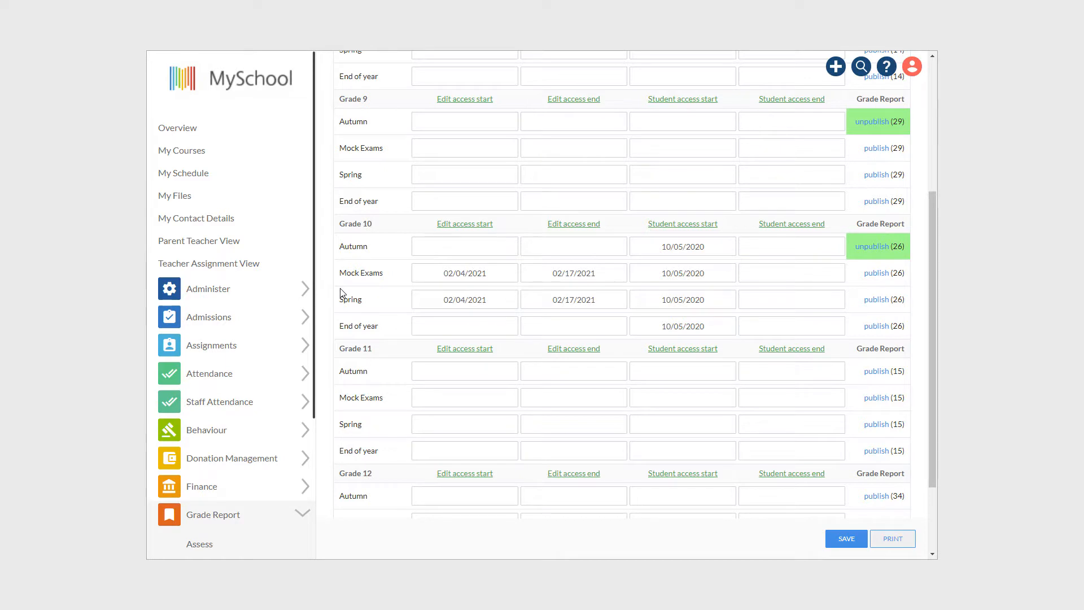
Find the Grade 10 A student's profile and examine the Autumn Environment sciences 10 assessment details for Year 2020-21.
click(860, 66)
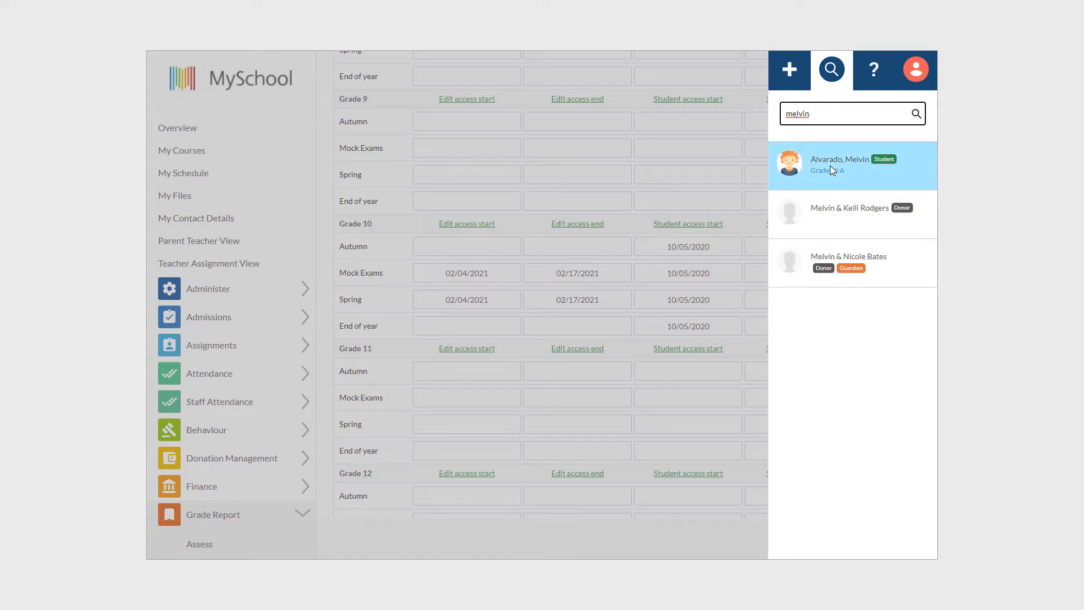
click(830, 165)
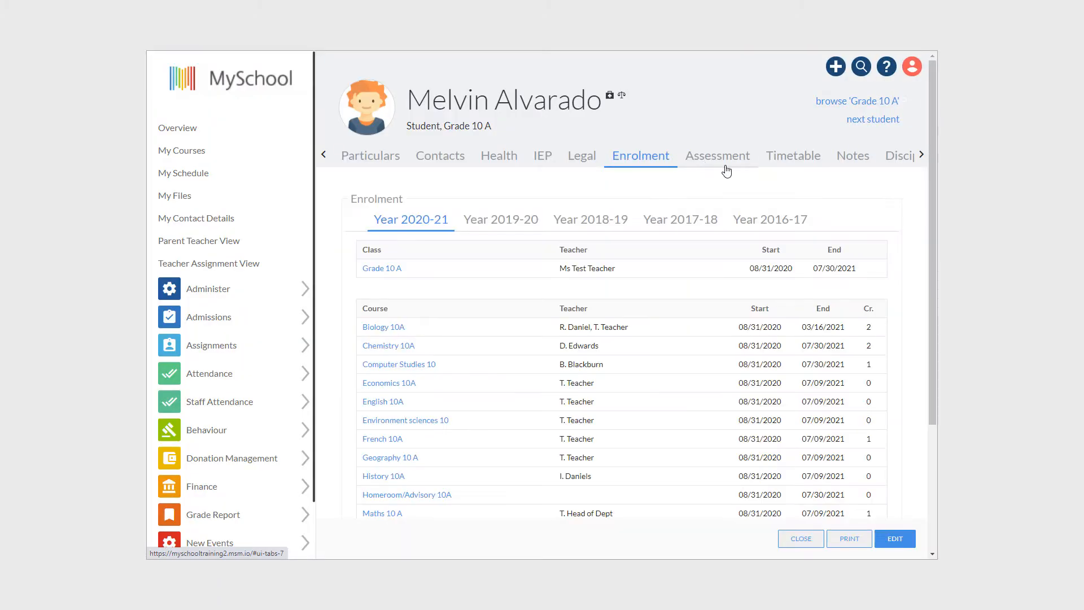
click(725, 162)
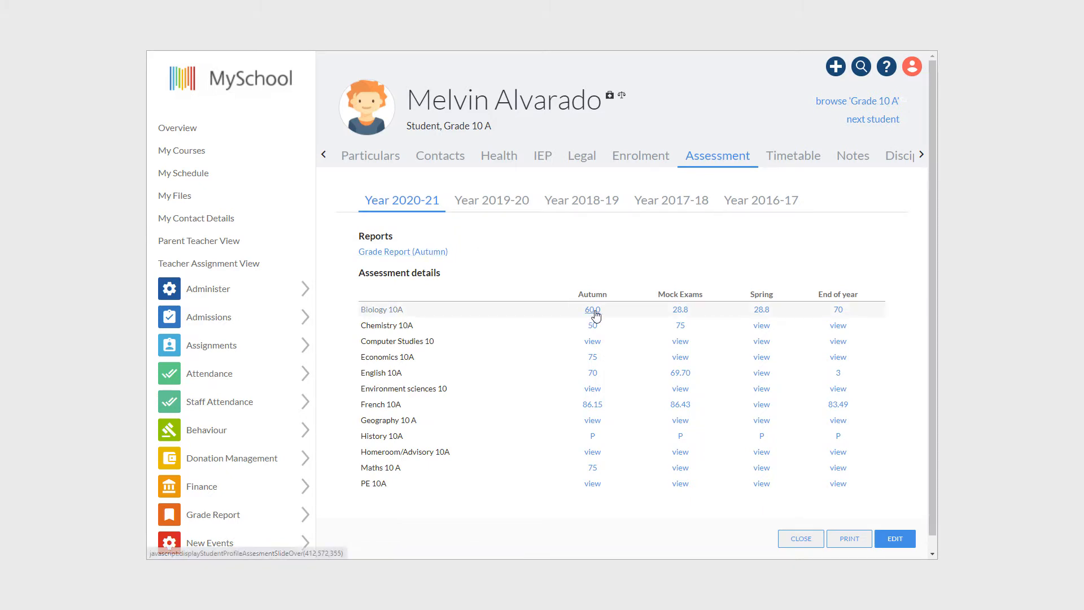
click(592, 390)
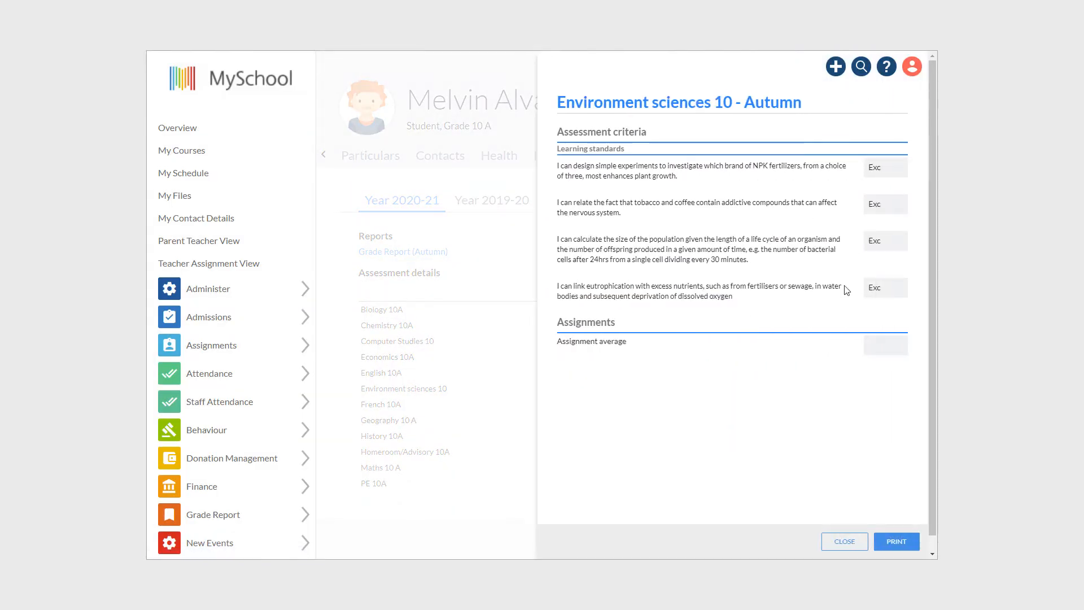
click(850, 542)
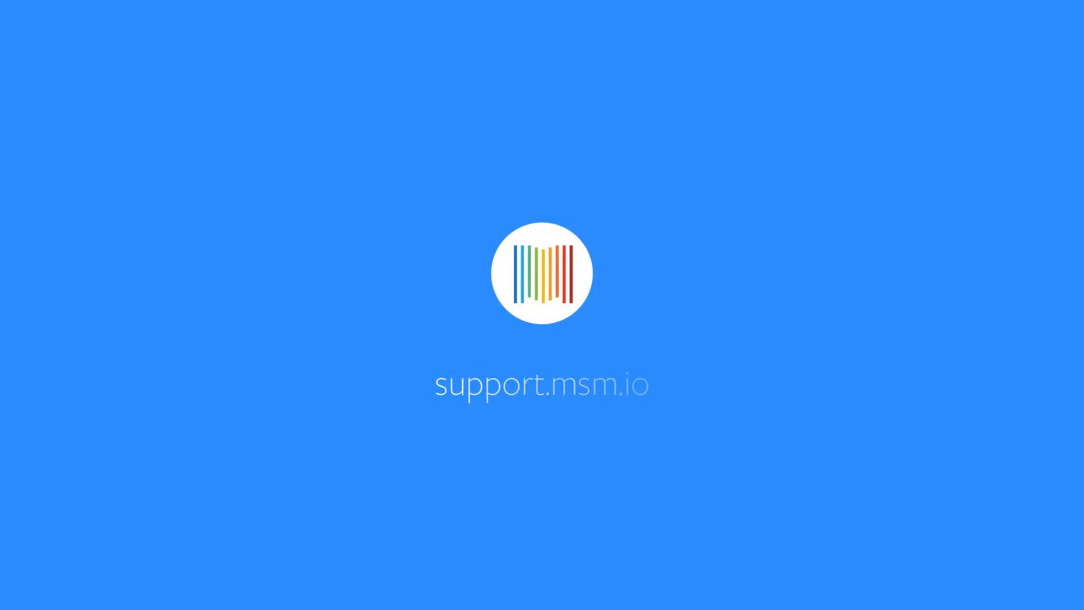